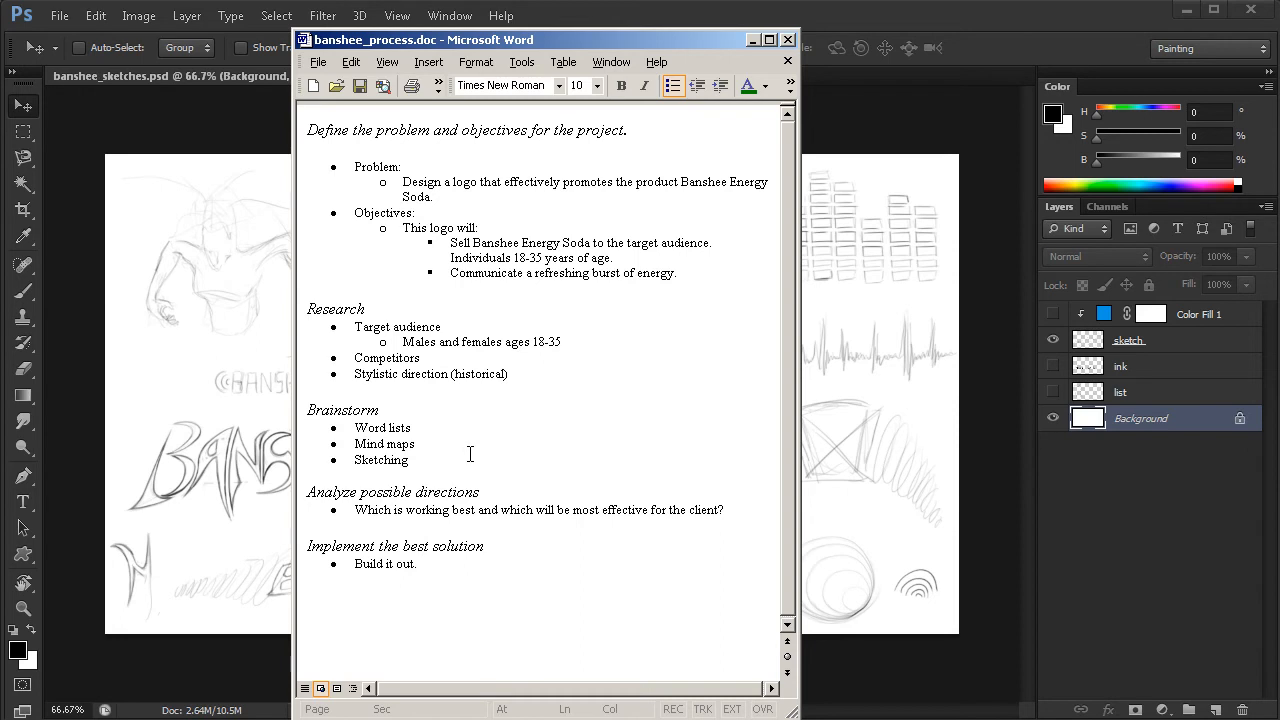
# Move the process document out of the way and review the word list with the sketch layer hidden, then bring back the sketches
pyautogui.moveTo(710, 40); pyautogui.dragTo(0, 140)
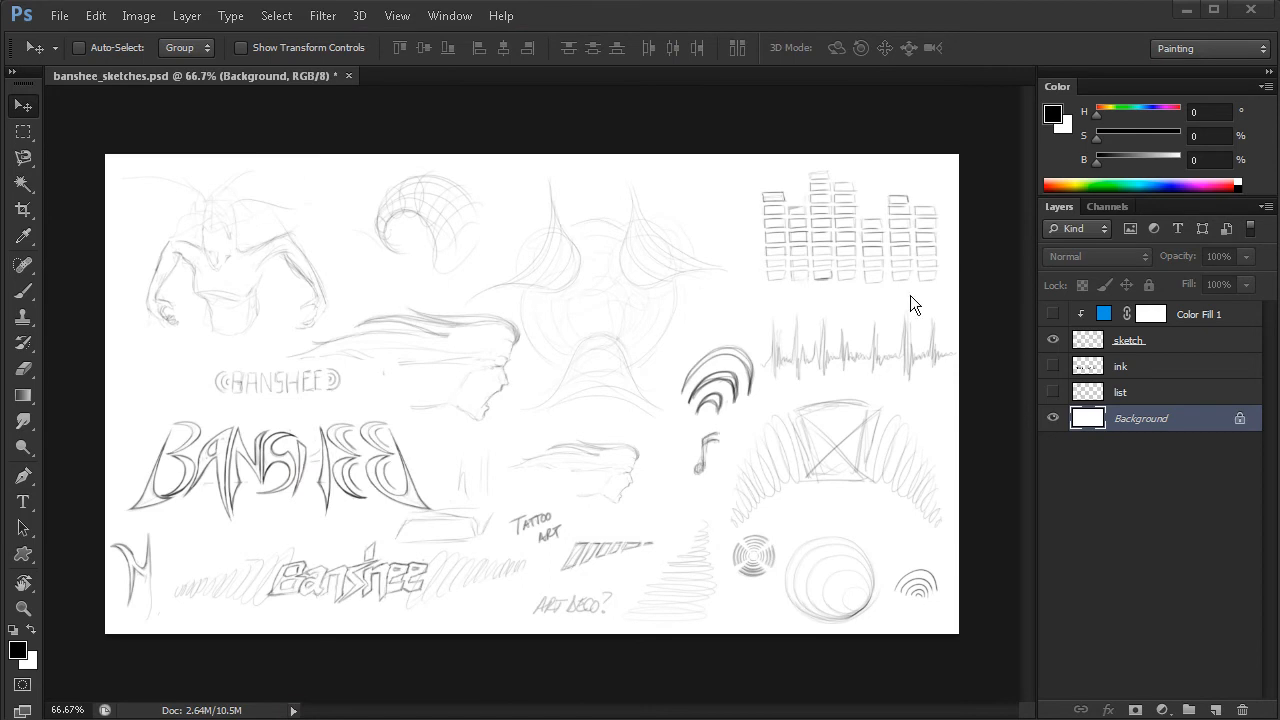
pyautogui.click(1054, 341)
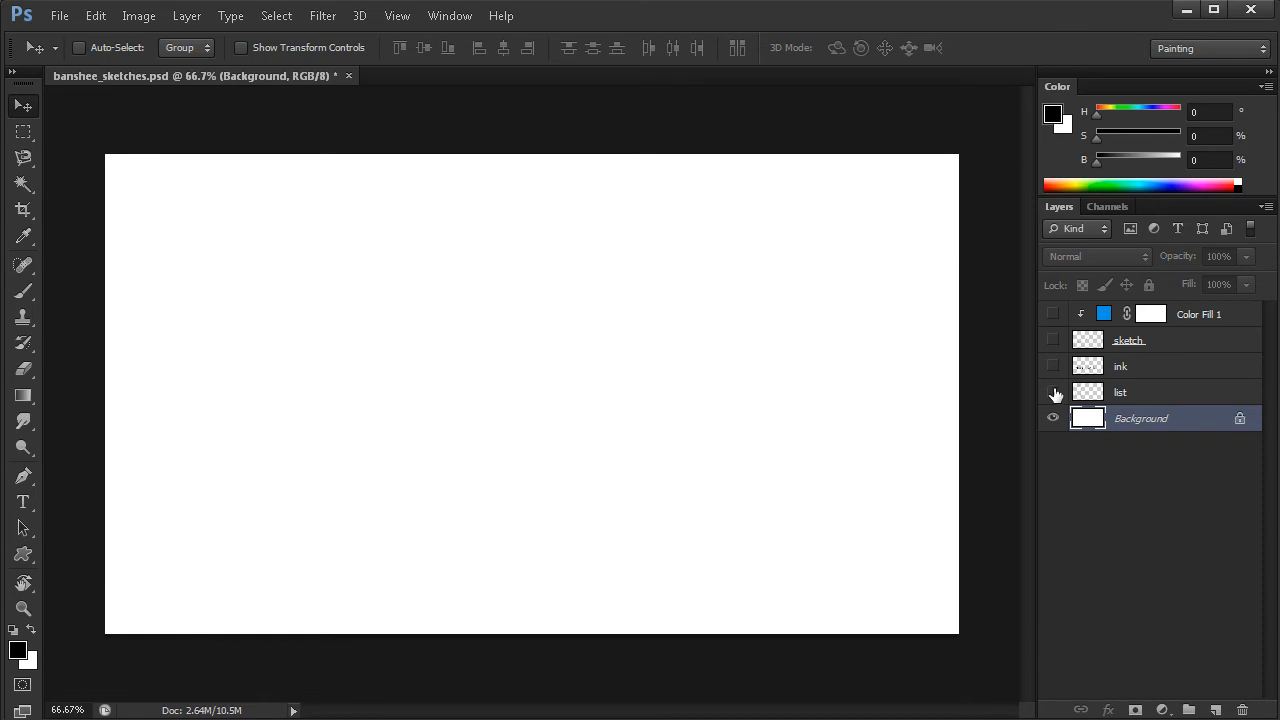
pyautogui.click(1053, 392)
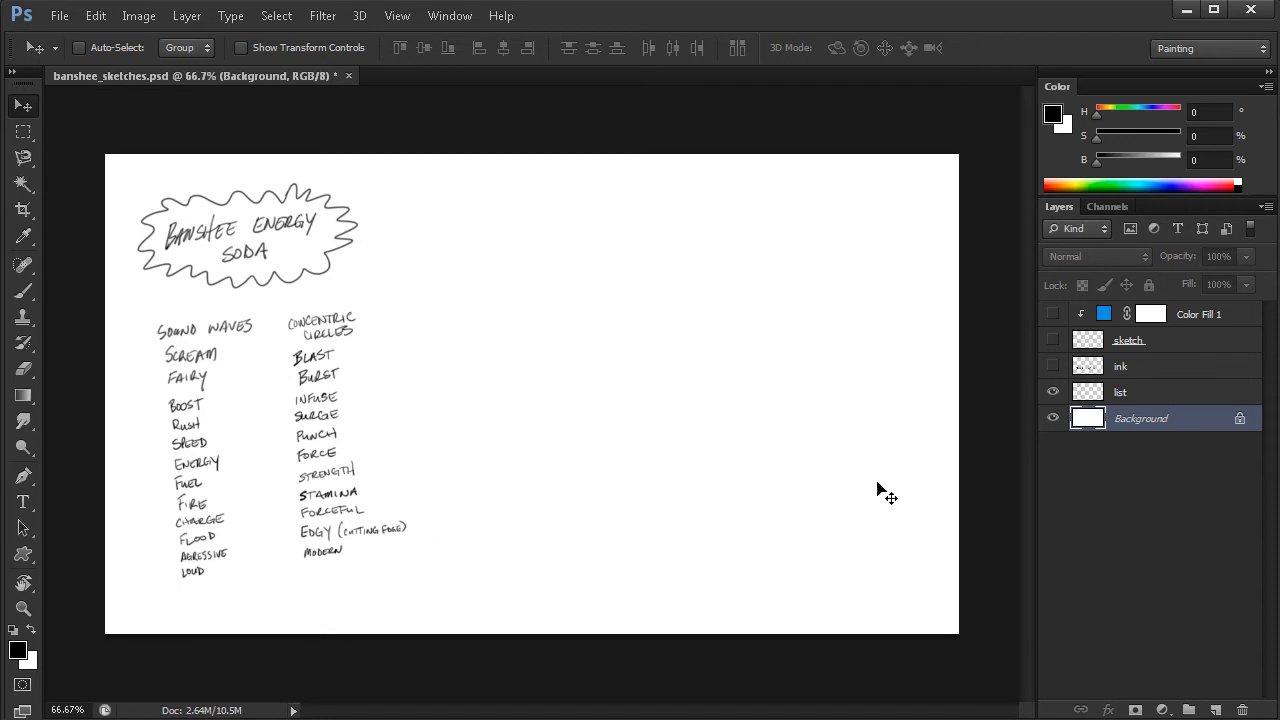
pyautogui.click(1052, 392)
pyautogui.click(1052, 340)
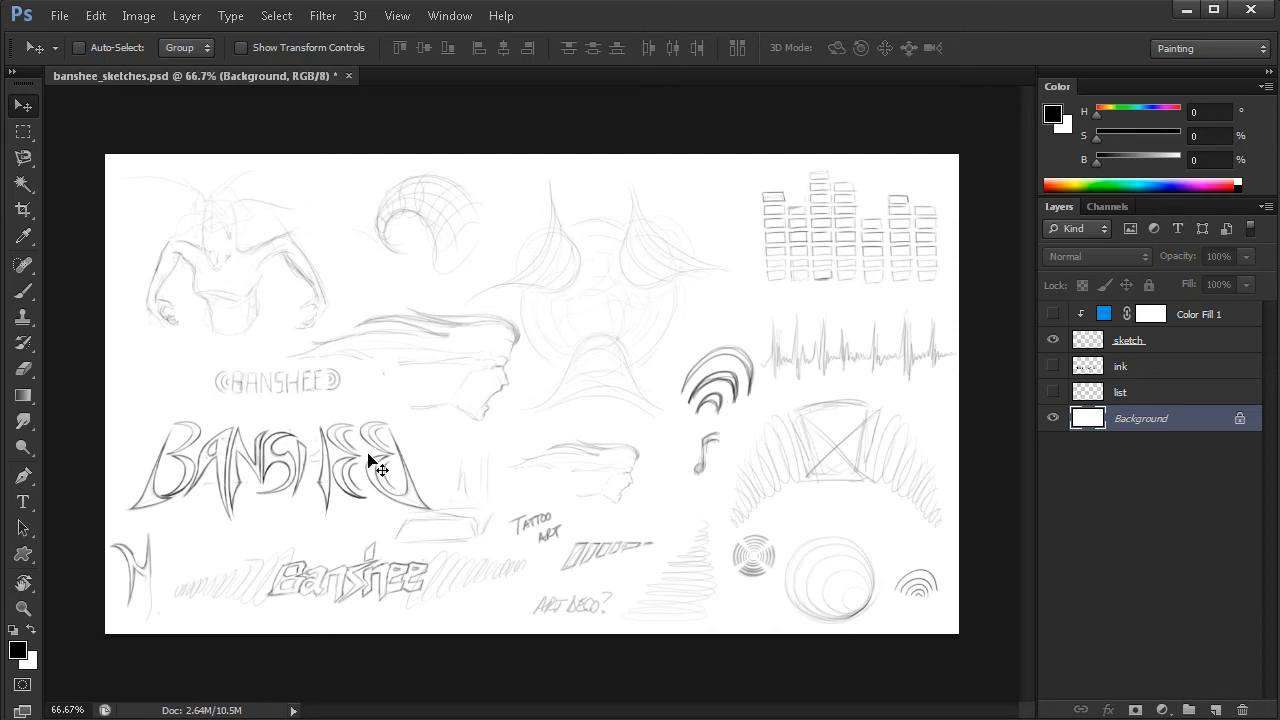
# Compare the ink layer with the sketch layer, leave only ink visible over the background, and save the file
pyautogui.click(1053, 341)
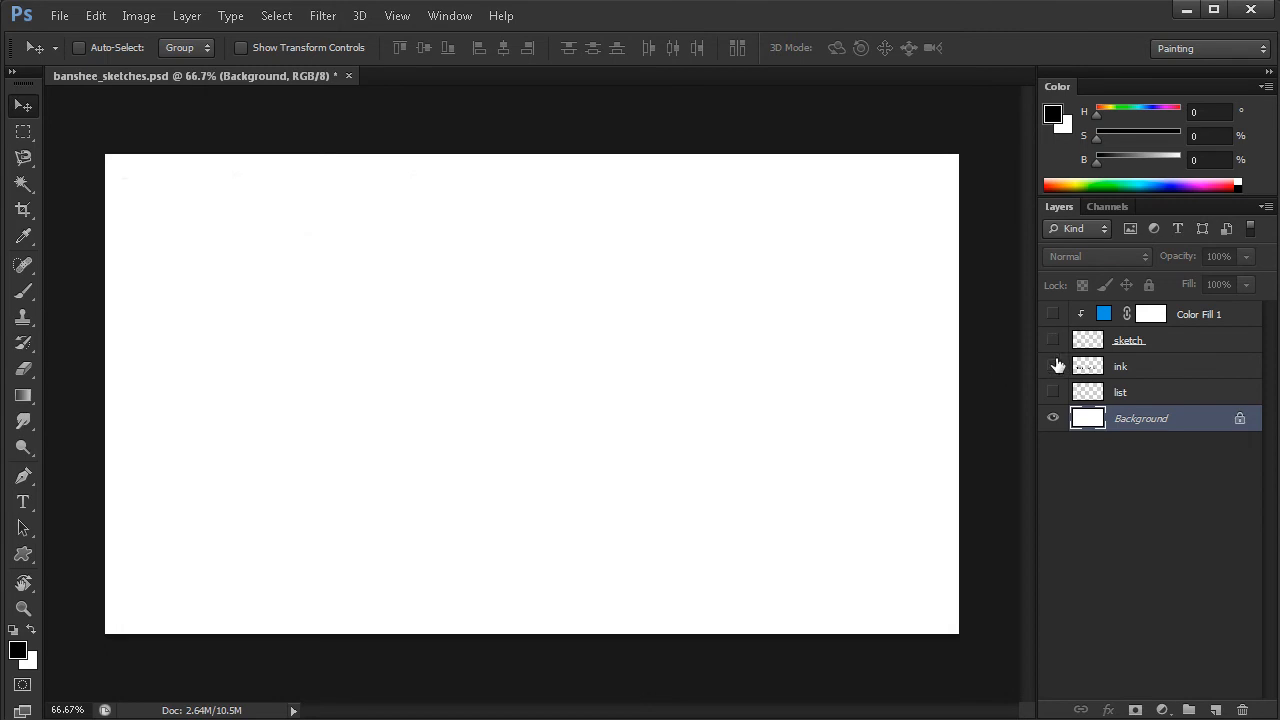
pyautogui.click(1053, 366)
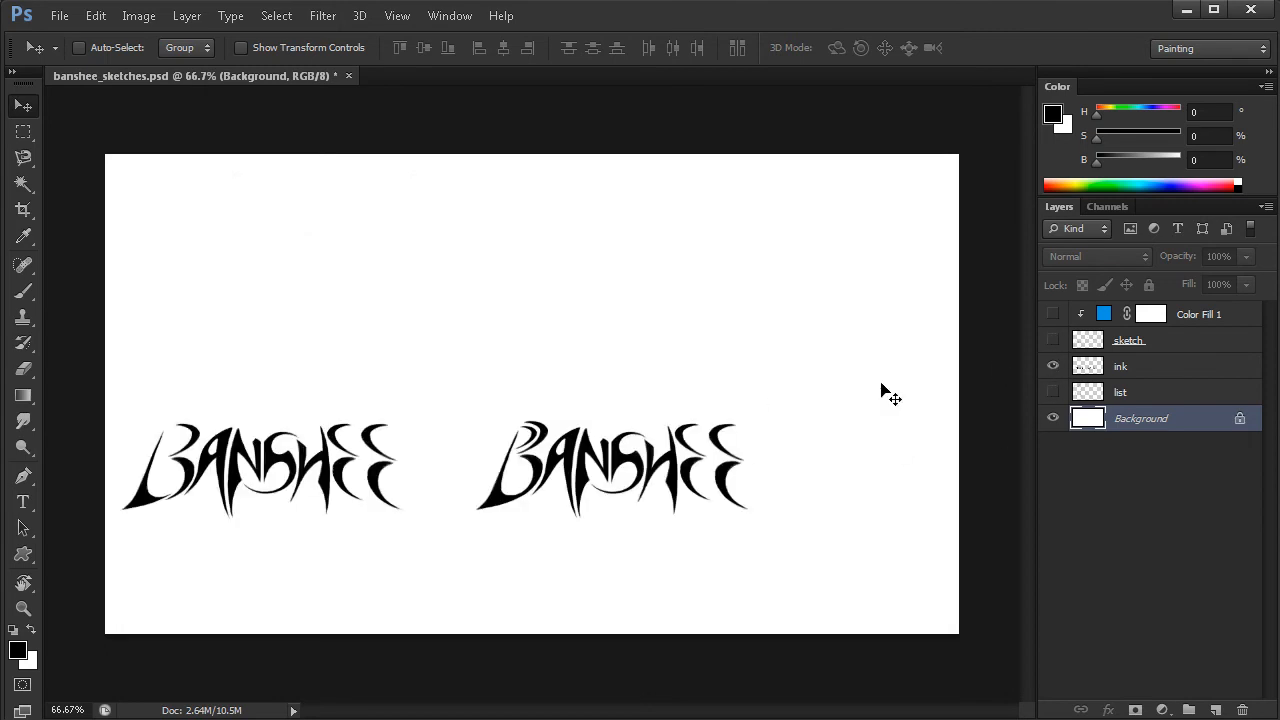
pyautogui.click(1053, 341)
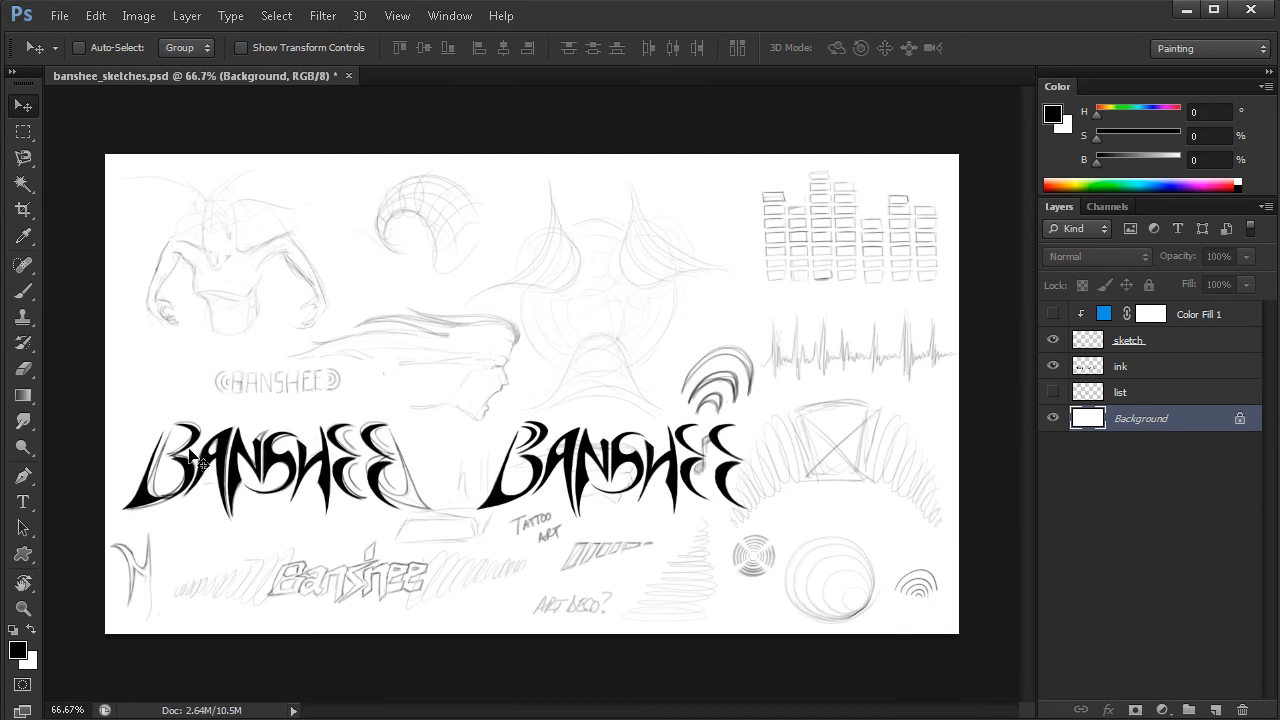
pyautogui.click(1053, 340)
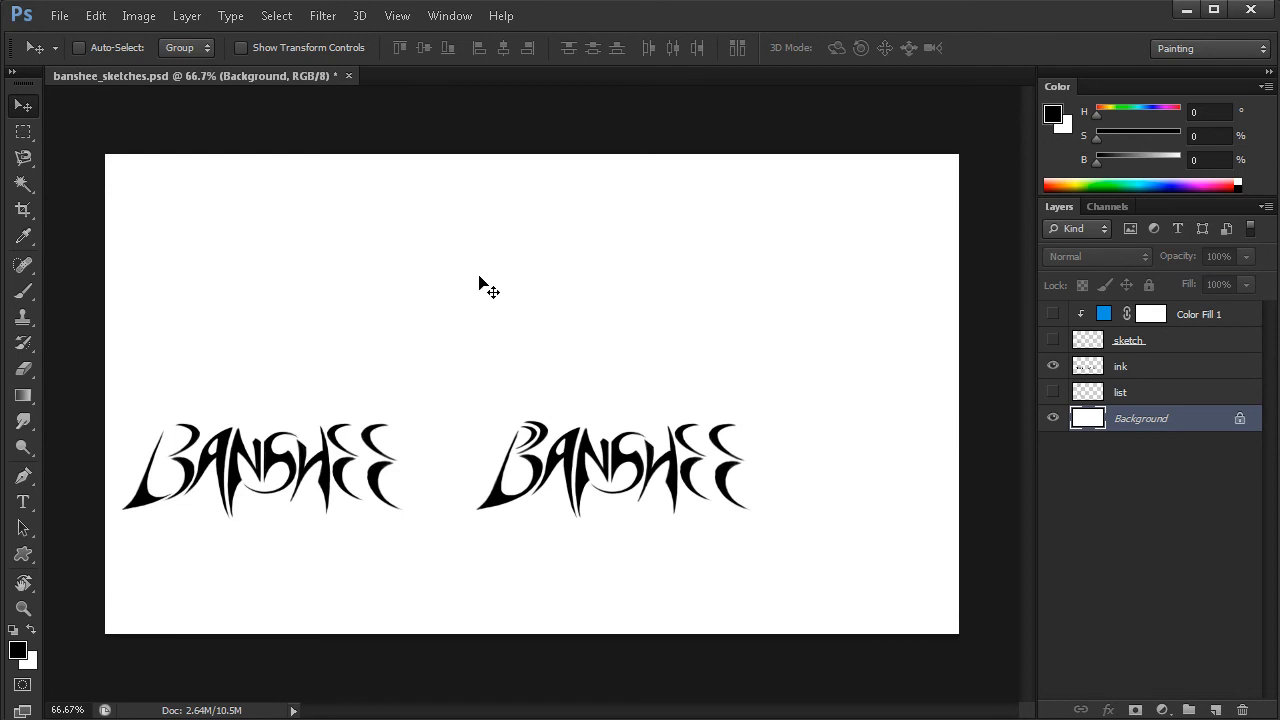
pyautogui.click(60, 16)
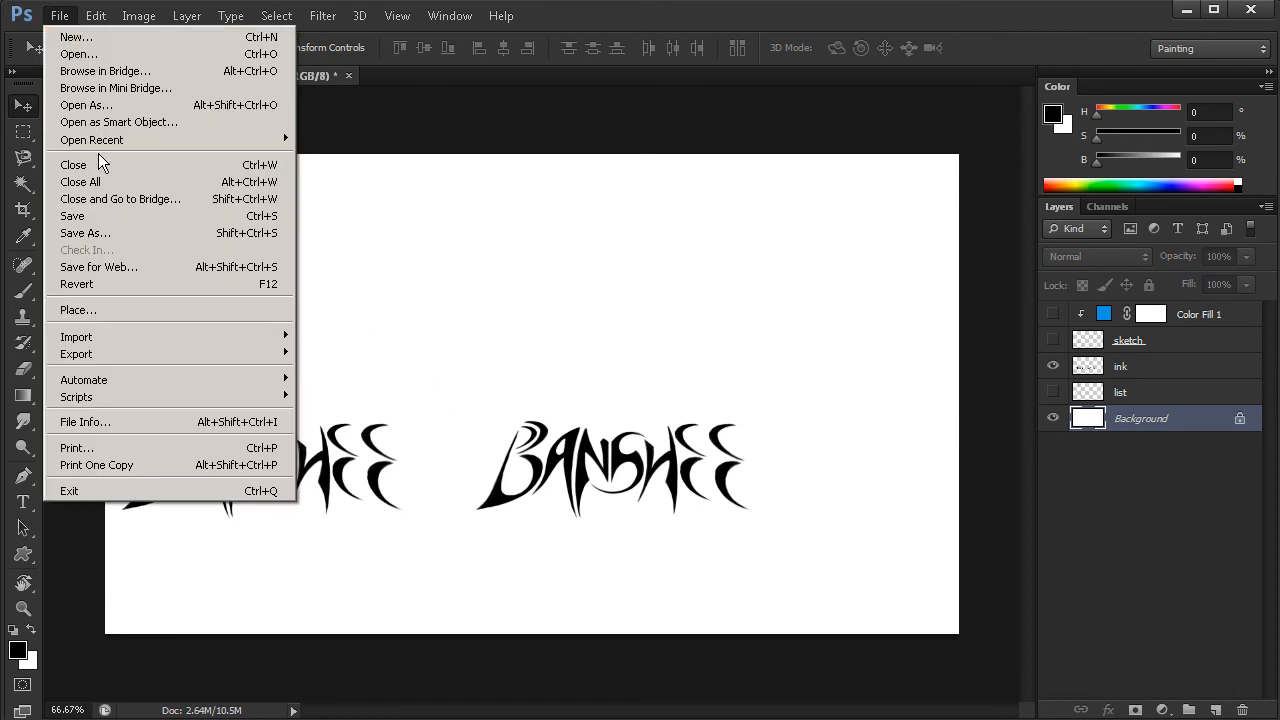
pyautogui.click(119, 217)
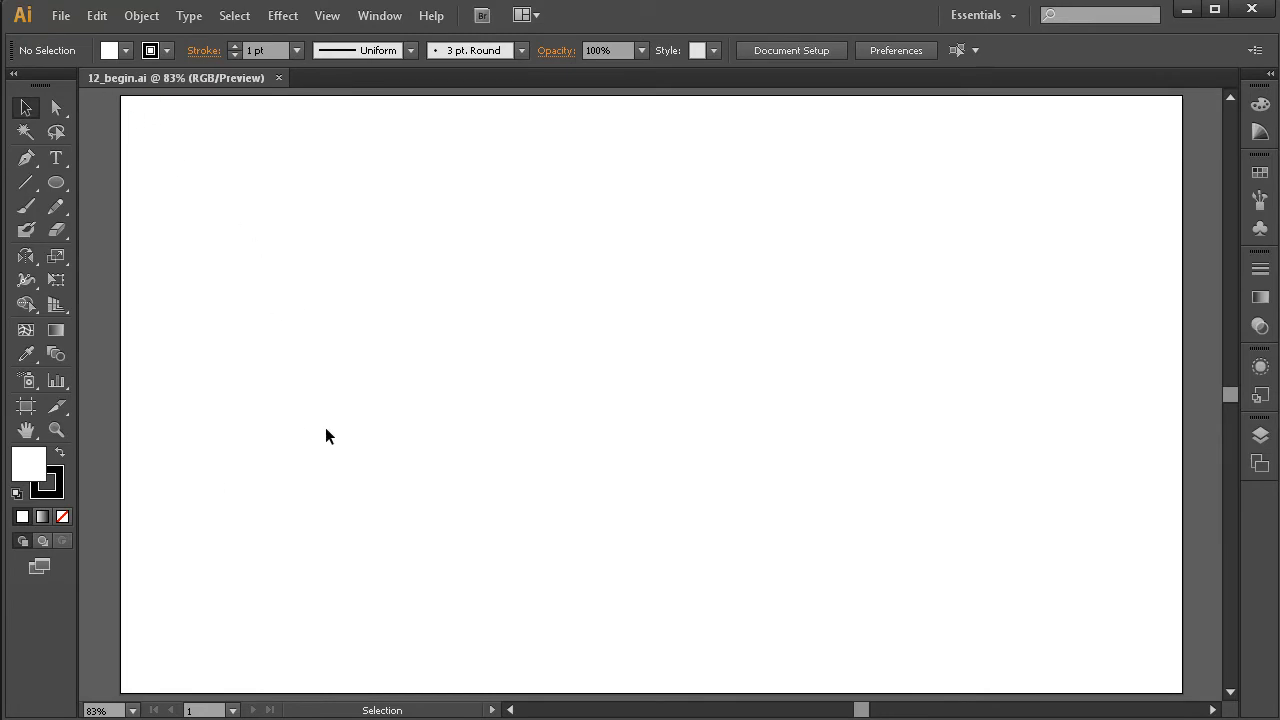
# Switch to Illustrator, place banshee_sketches.psd from the Referenced Files folder as a linked image in 12_begin.ai, and deselect it
pyautogui.click(60, 18)
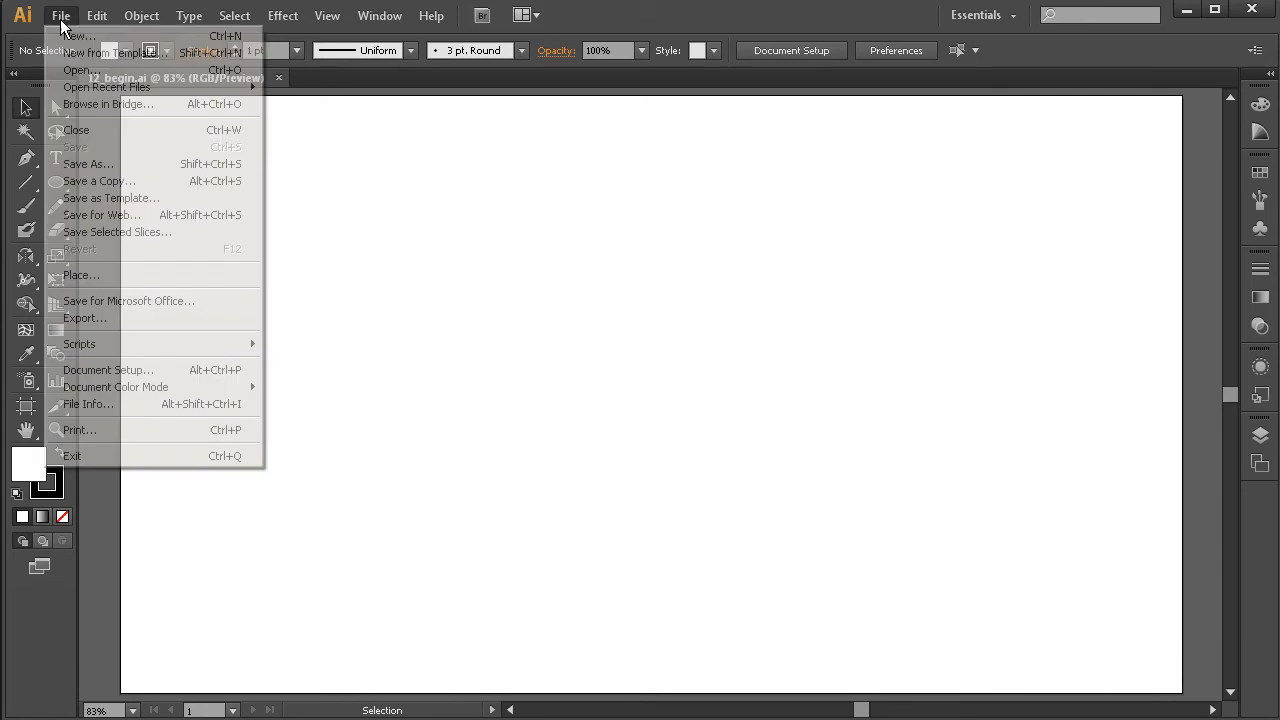
pyautogui.click(109, 278)
pyautogui.moveTo(506, 14); pyautogui.dragTo(704, 84)
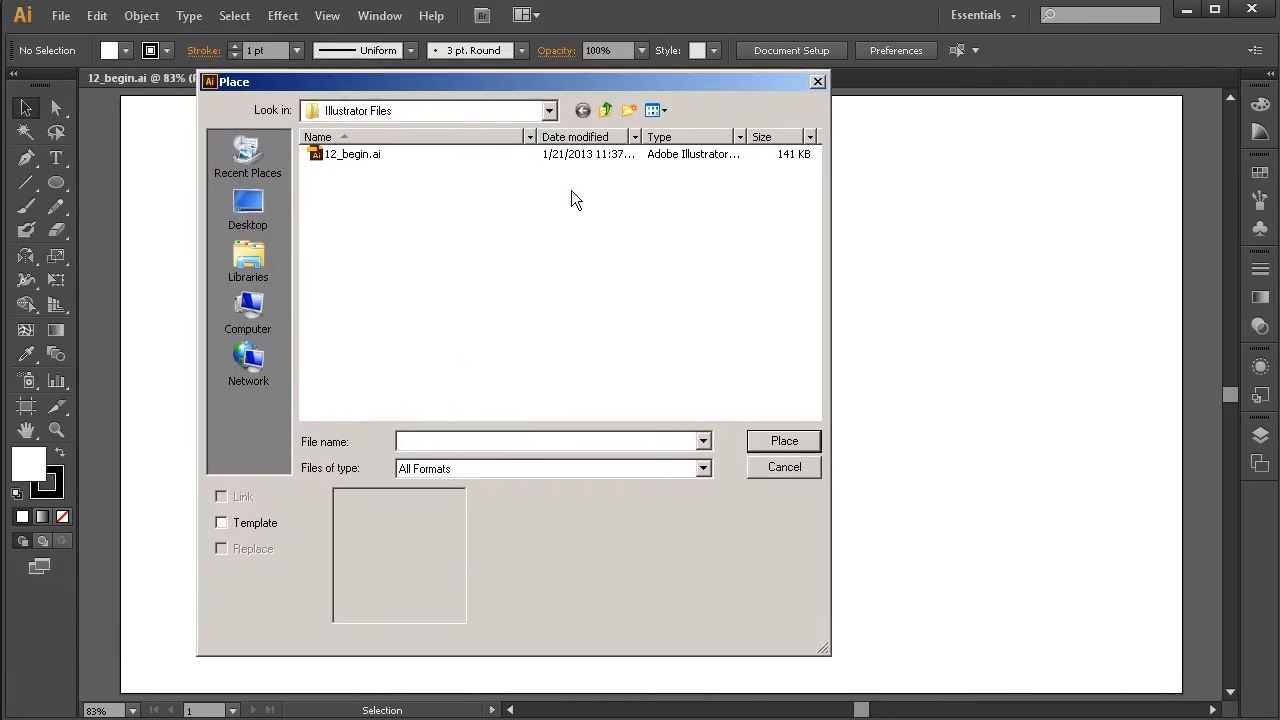
pyautogui.click(605, 110)
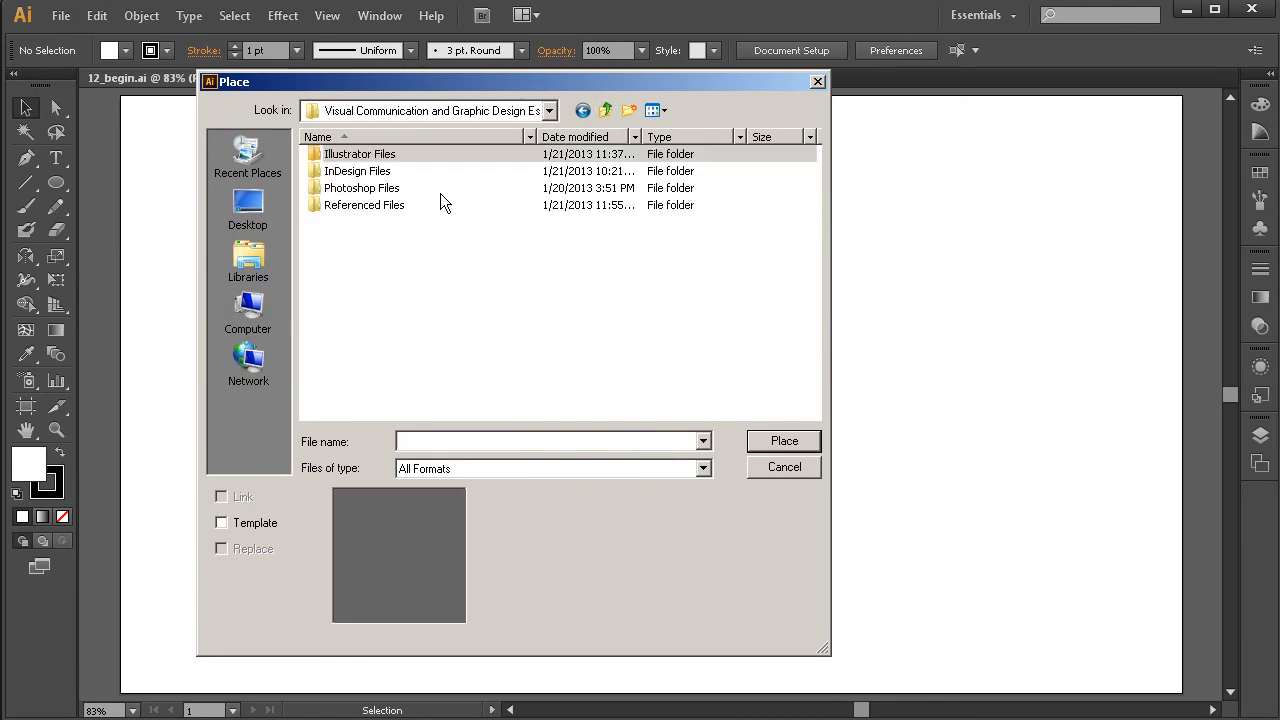
pyautogui.doubleClick(380, 206)
pyautogui.moveTo(814, 190); pyautogui.dragTo(816, 214)
pyautogui.click(462, 200)
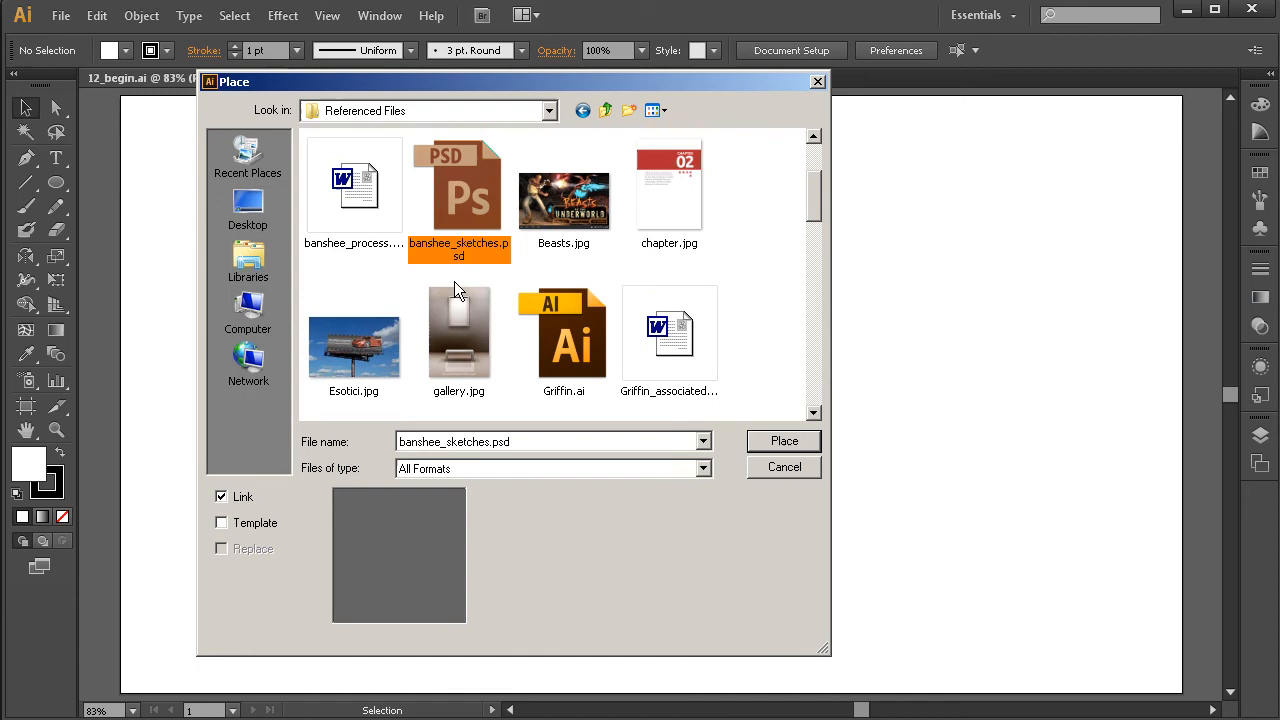
pyautogui.click(779, 442)
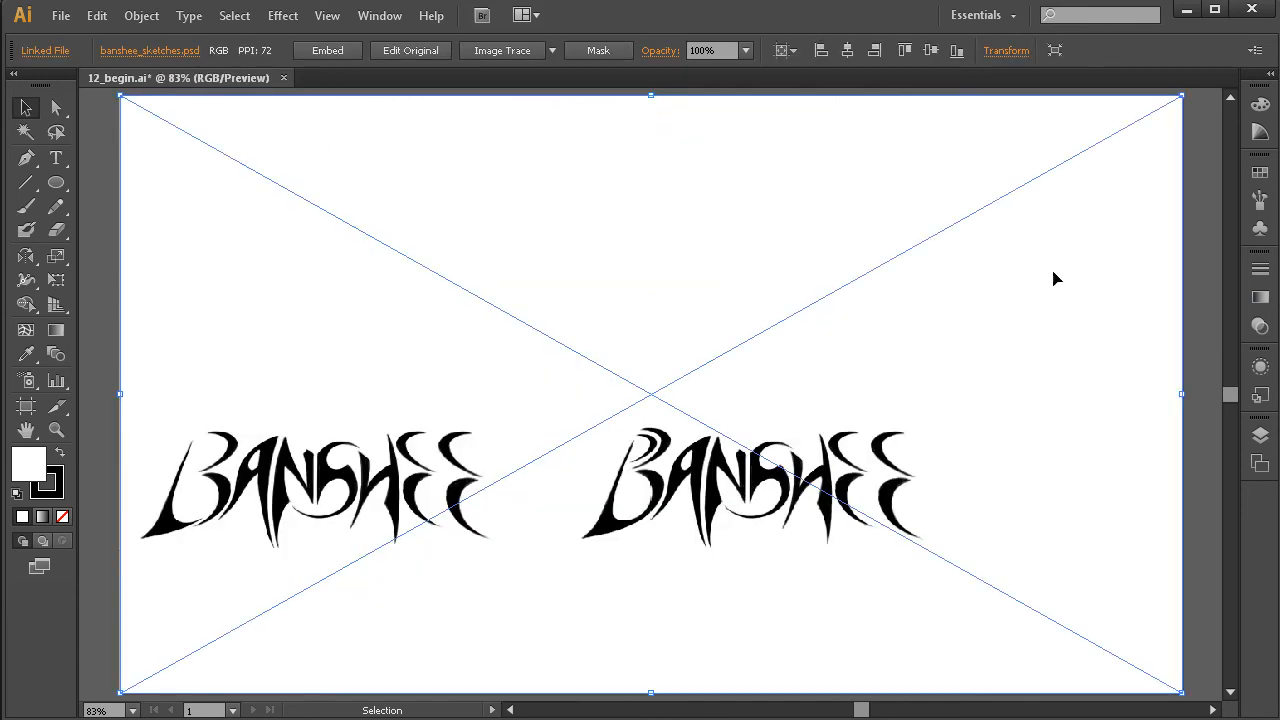
pyautogui.click(1193, 256)
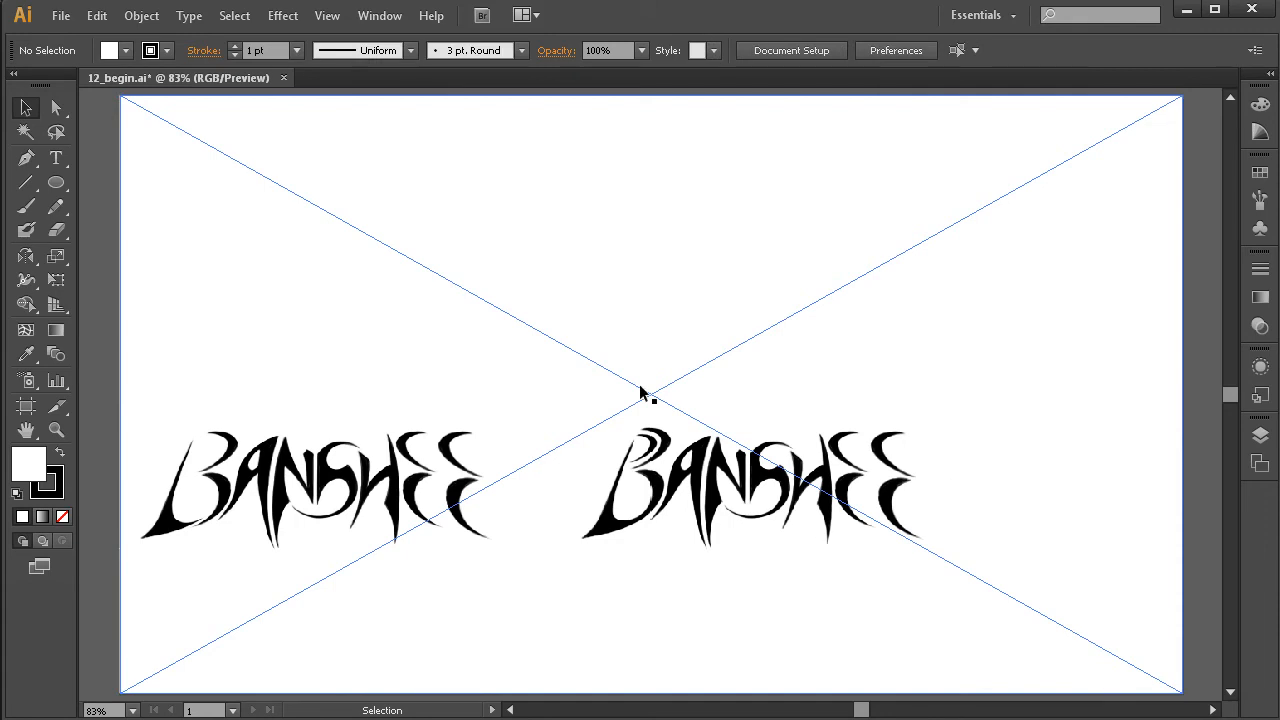
# Turn Layer 1 into a template layer with images dimmed to 50% and add a new layer above it
pyautogui.click(1260, 435)
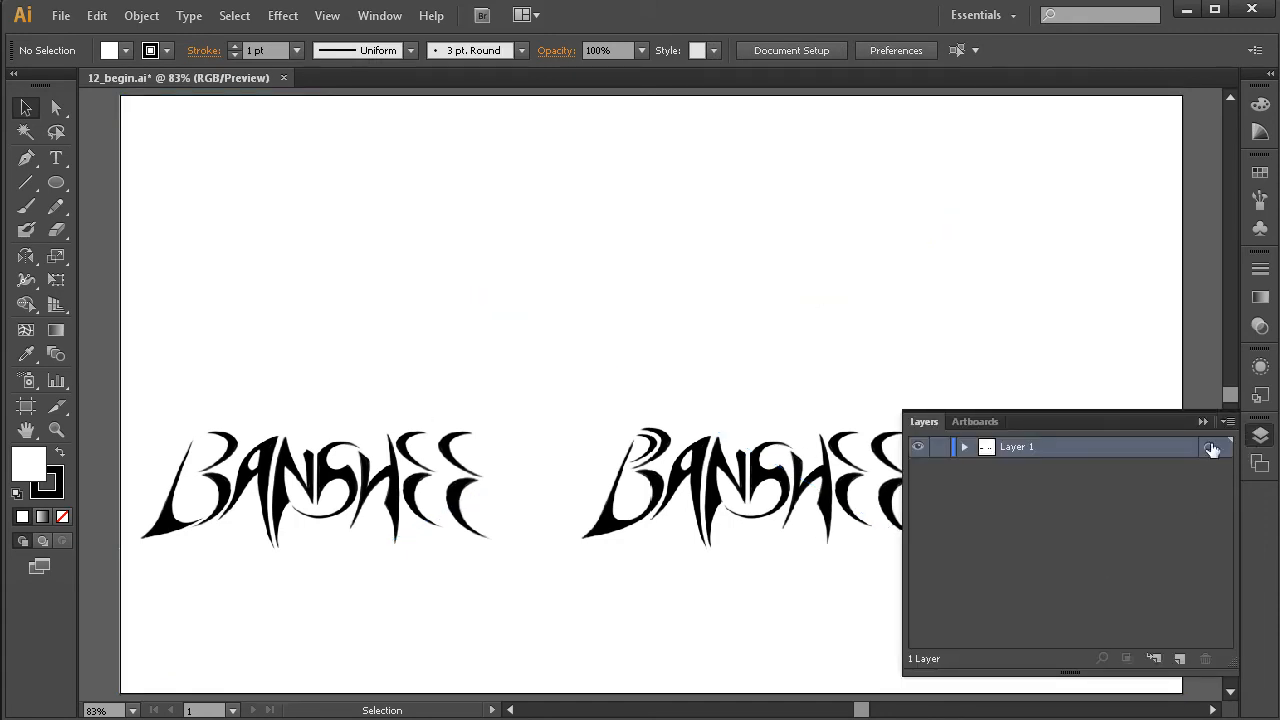
pyautogui.doubleClick(1142, 447)
pyautogui.moveTo(729, 164); pyautogui.dragTo(751, 196)
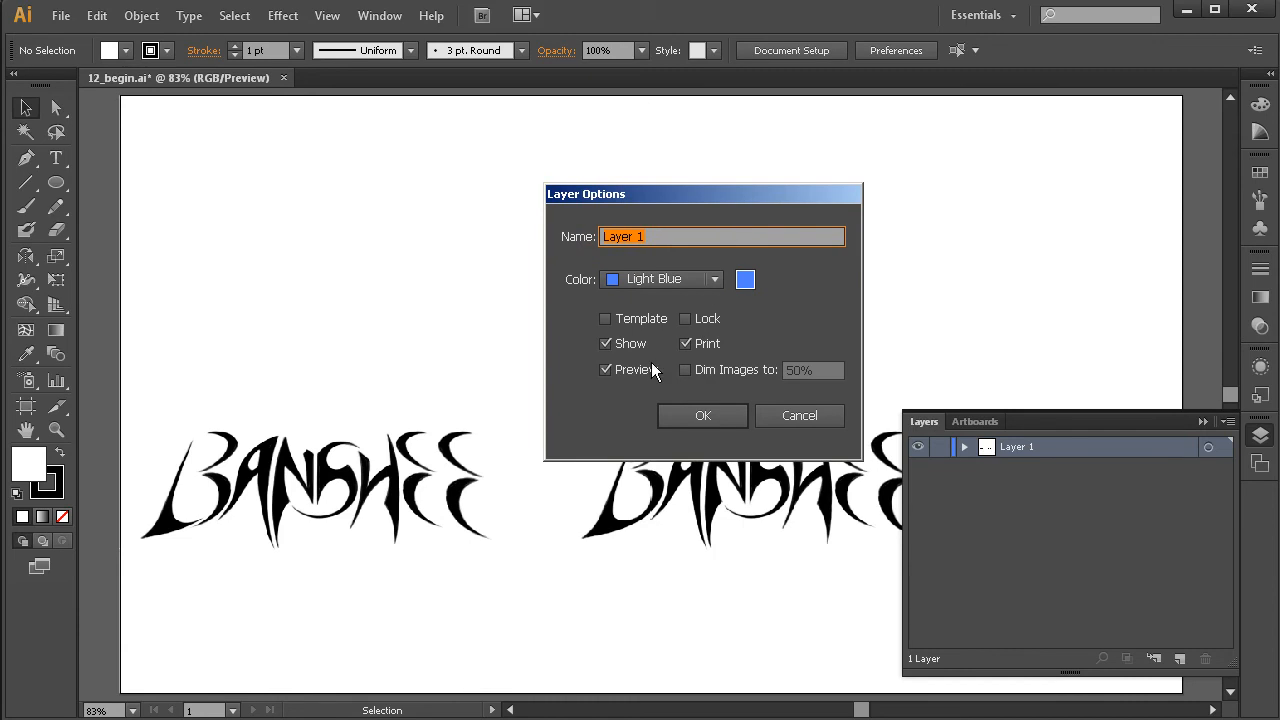
pyautogui.click(605, 318)
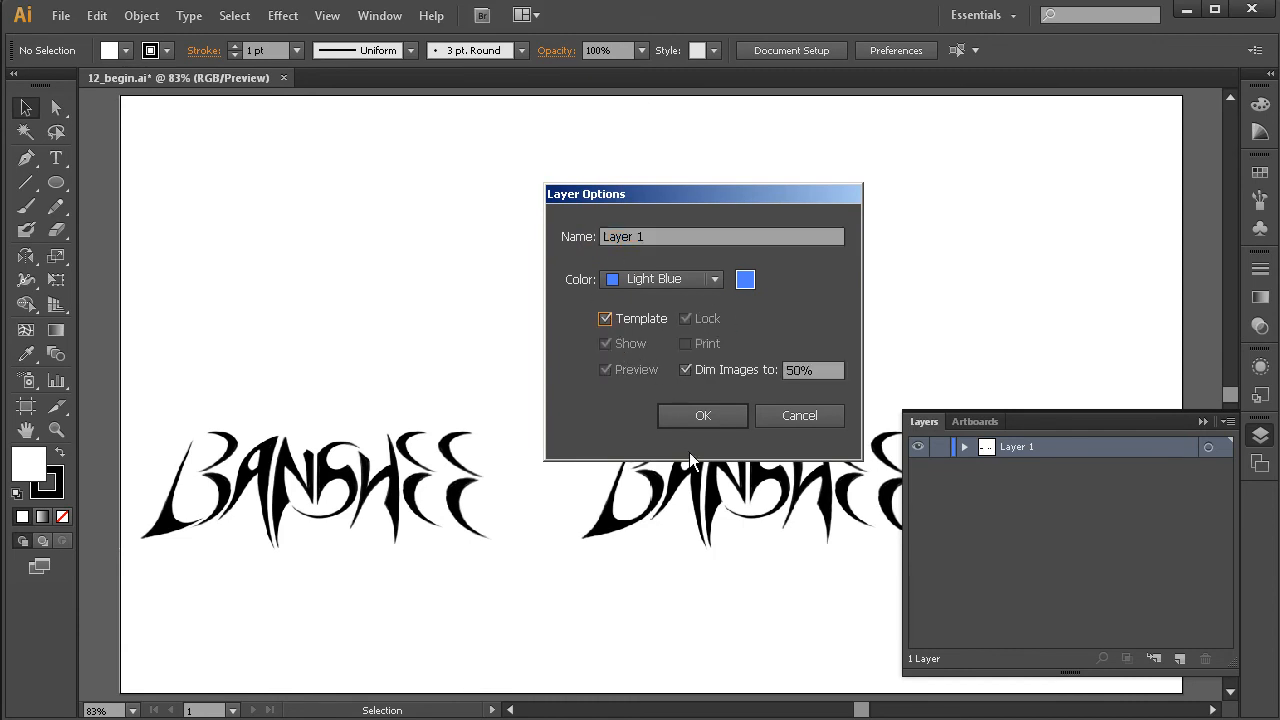
pyautogui.click(704, 416)
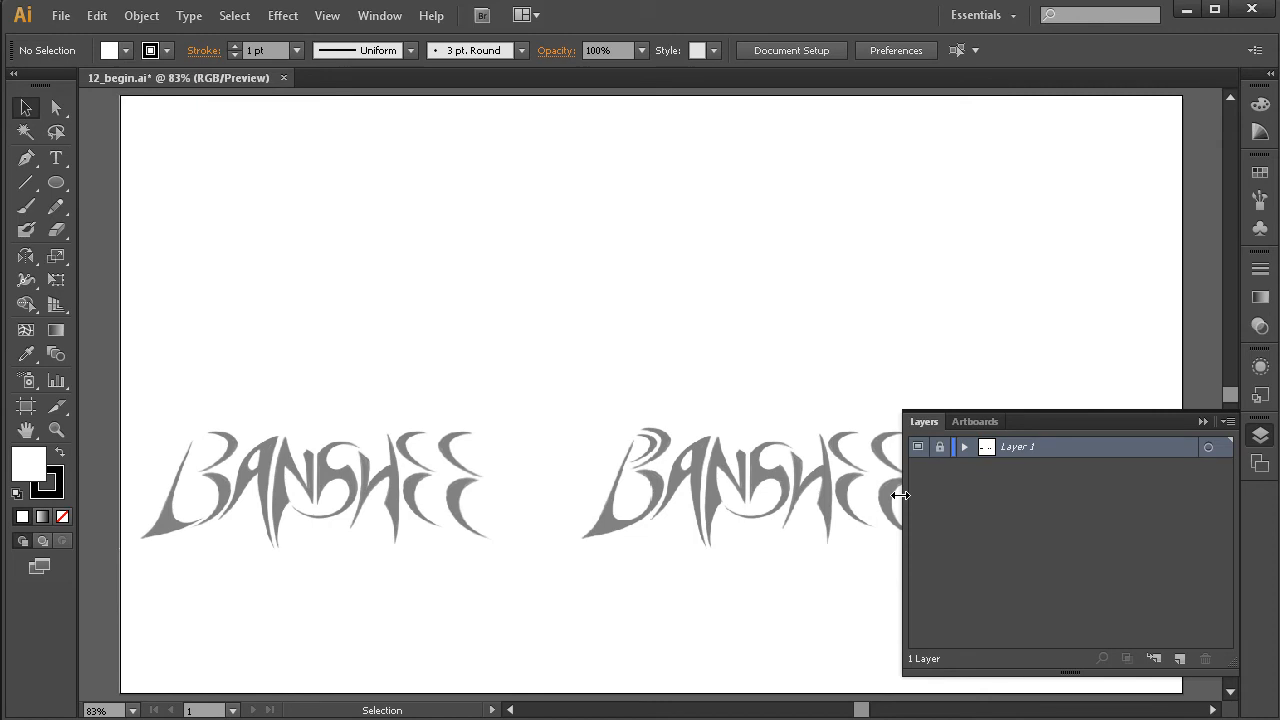
pyautogui.click(1180, 658)
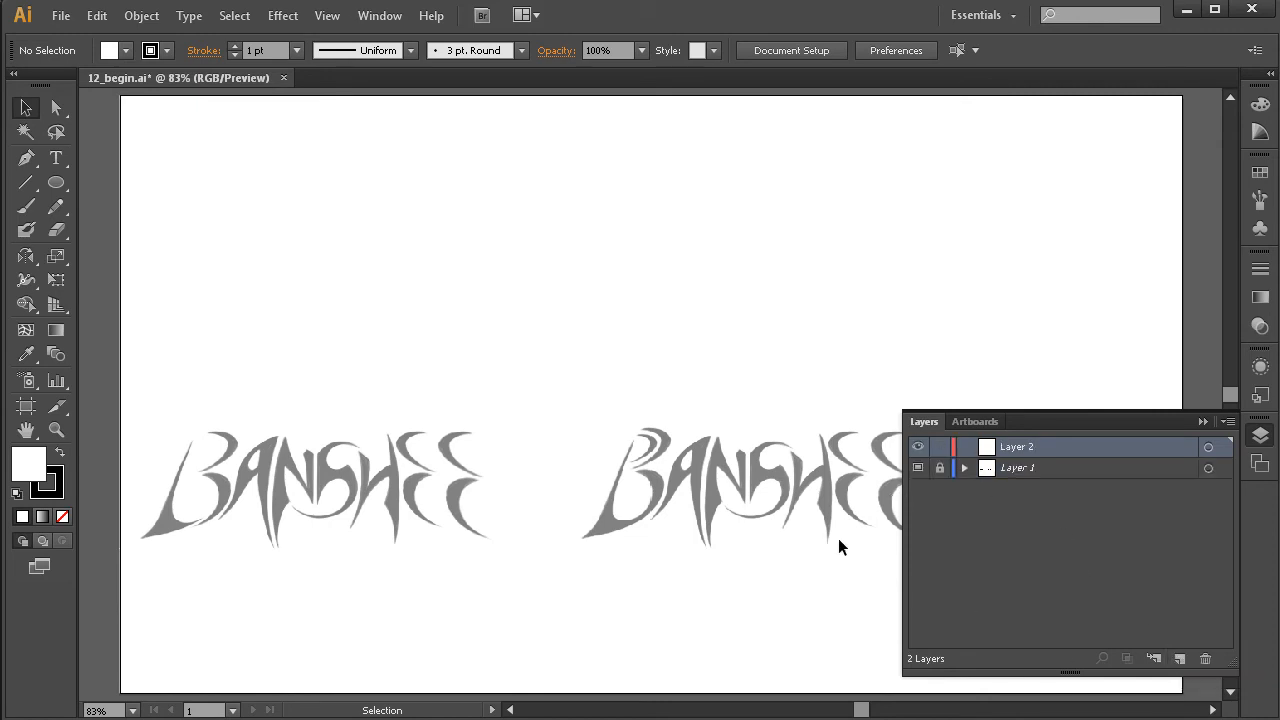
# Frame the second BANSHEE lettering, the one with the doubled upper stroke on the B, for tracing
pyautogui.moveTo(680, 404); pyautogui.dragTo(486, 530)
pyautogui.moveTo(539, 374); pyautogui.dragTo(470, 430)
pyautogui.moveTo(449, 329); pyautogui.dragTo(303, 488)
pyautogui.moveTo(415, 535); pyautogui.dragTo(451, 527)
pyautogui.hscroll(5, 760, 470)
pyautogui.hotkey('ctrl', 'space')
pyautogui.moveTo(764, 362); pyautogui.dragTo(366, 583)
pyautogui.moveTo(571, 549)
pyautogui.mouseDown()
pyautogui.moveTo(547, 540)
pyautogui.moveTo(569, 534)
pyautogui.mouseUp()
pyautogui.click(1256, 436)
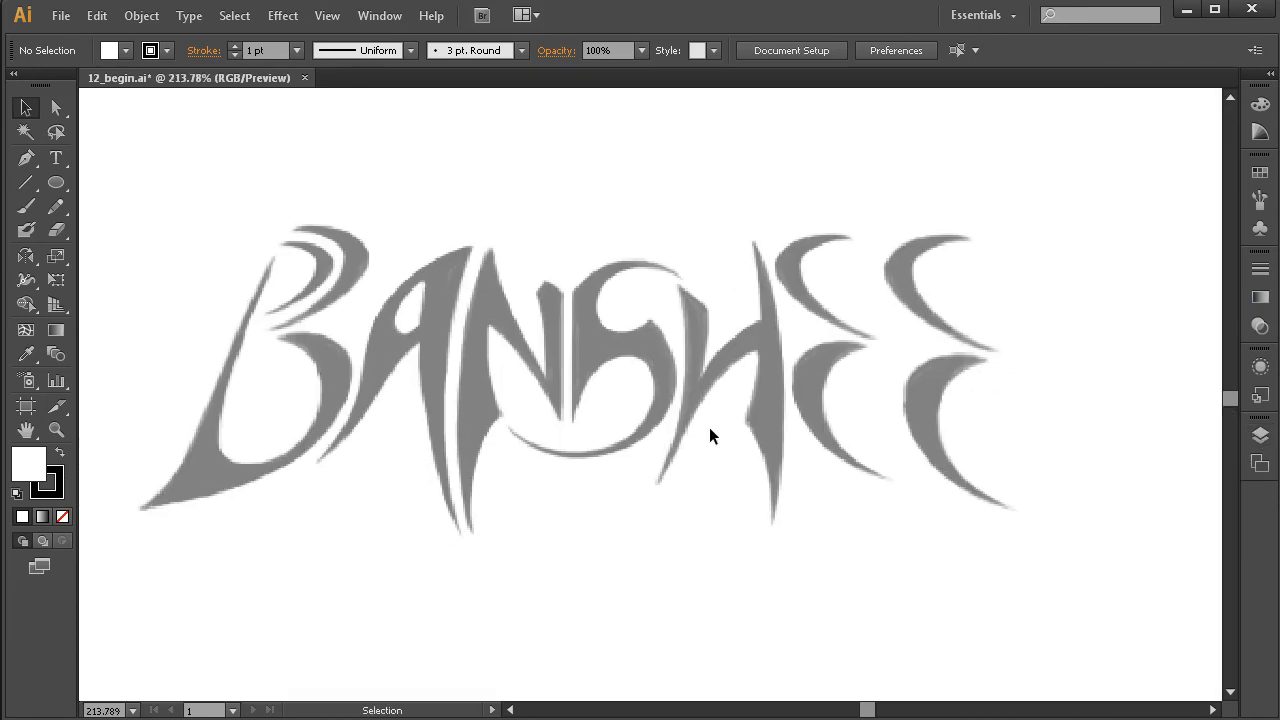
pyautogui.press('space')
pyautogui.moveTo(553, 443); pyautogui.dragTo(591, 447)
pyautogui.hotkey('ctrl', 'space')
pyautogui.moveTo(294, 491); pyautogui.dragTo(172, 580)
pyautogui.moveTo(556, 460)
pyautogui.mouseDown()
pyautogui.moveTo(591, 466)
pyautogui.moveTo(578, 470)
pyautogui.mouseUp()
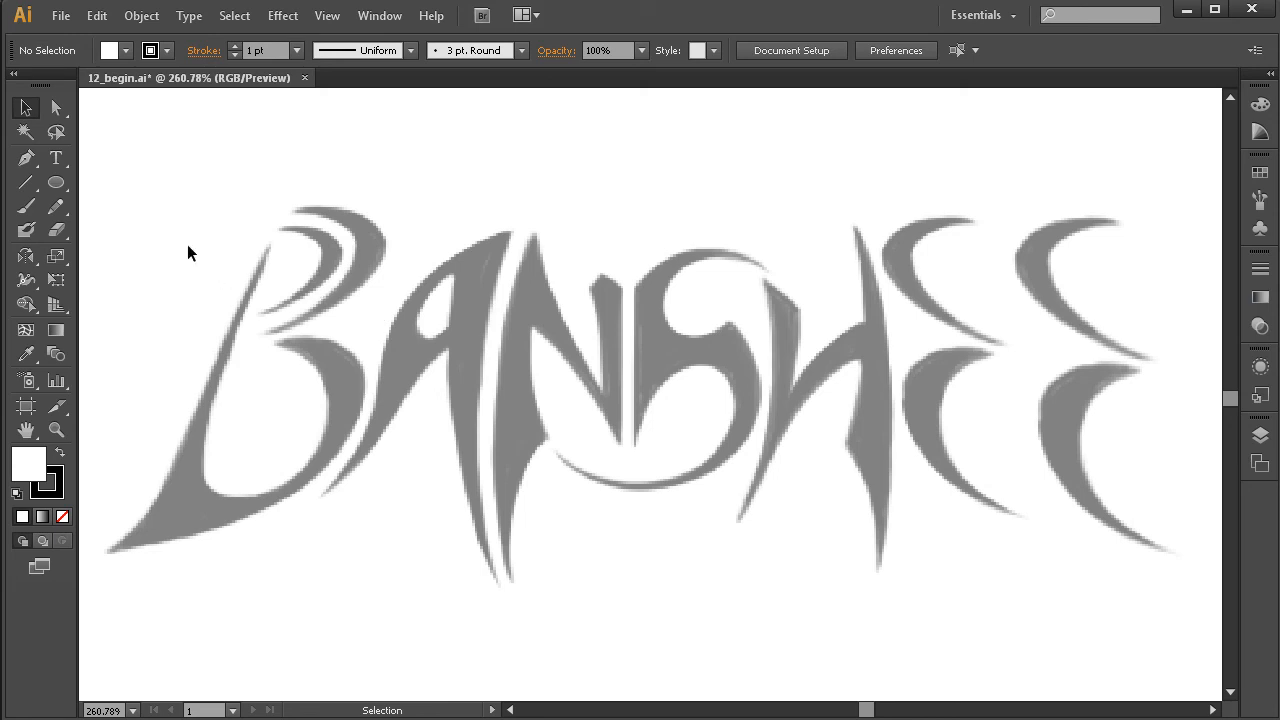
# Make Direct Selection the last-used selection tool, activate the Pen tool, and bring the letter B into position
pyautogui.click(57, 108)
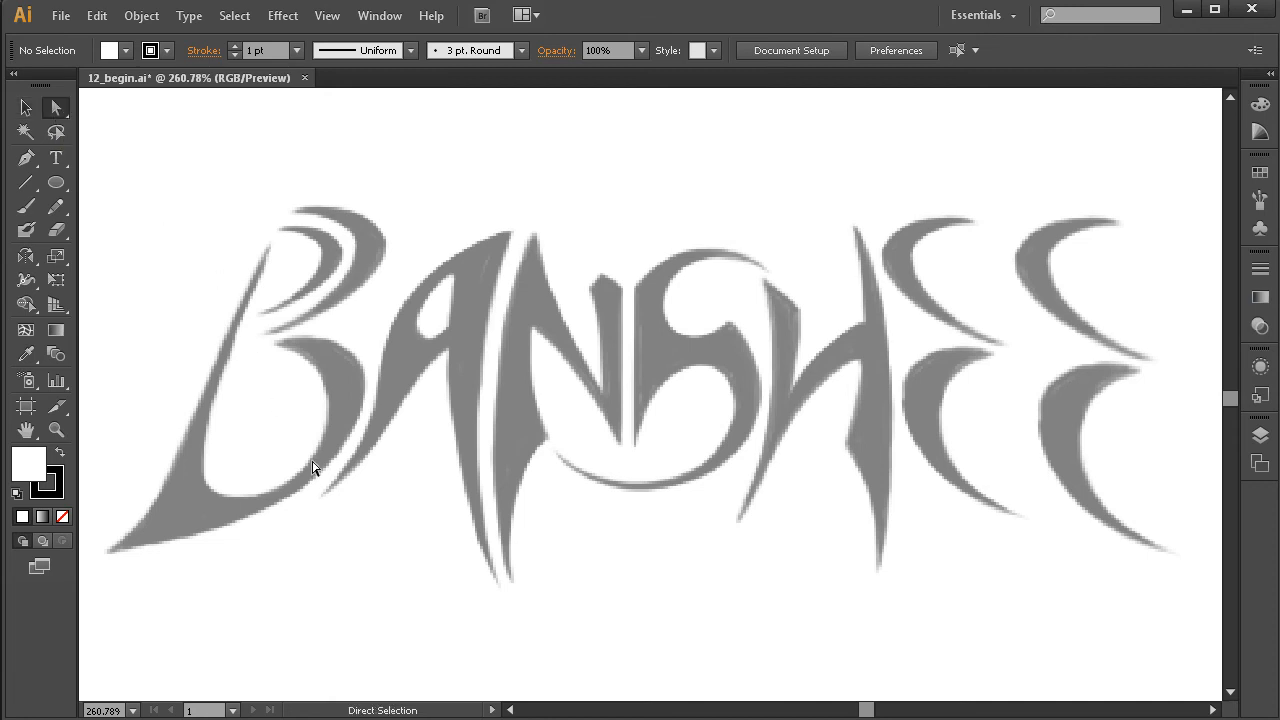
pyautogui.click(26, 108)
pyautogui.click(58, 114)
pyautogui.click(26, 158)
pyautogui.click(58, 114)
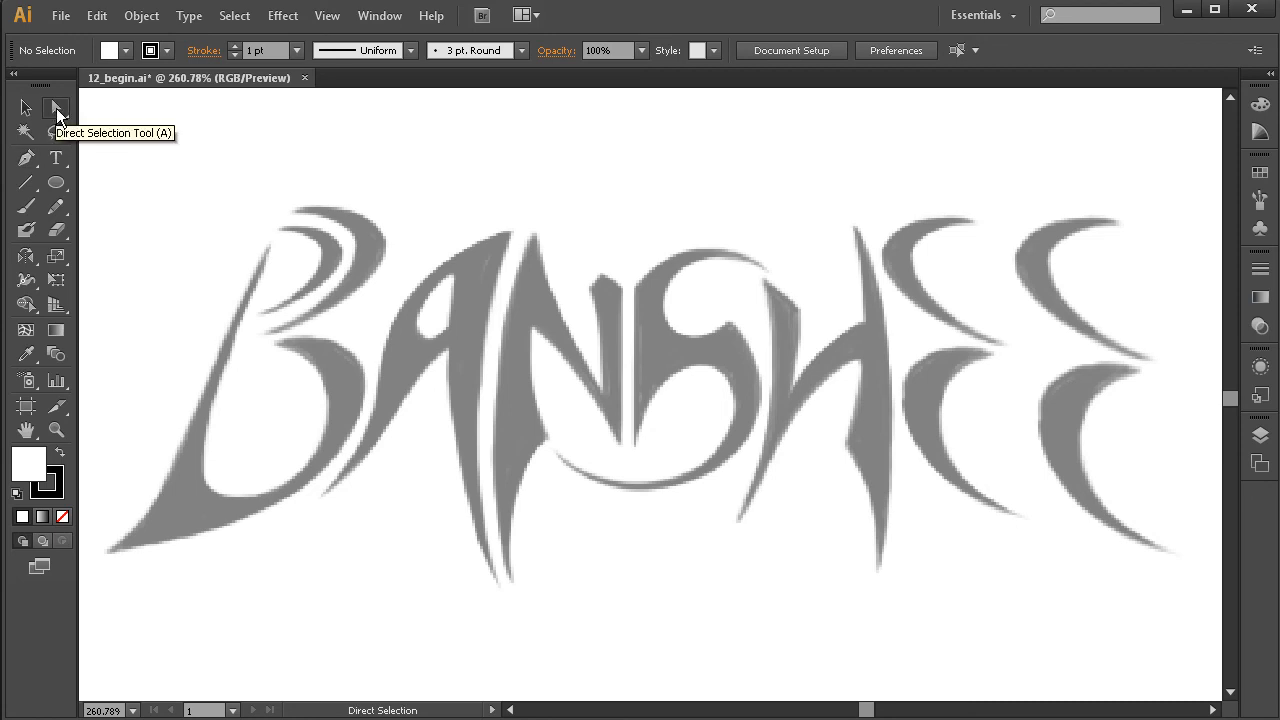
pyautogui.click(27, 160)
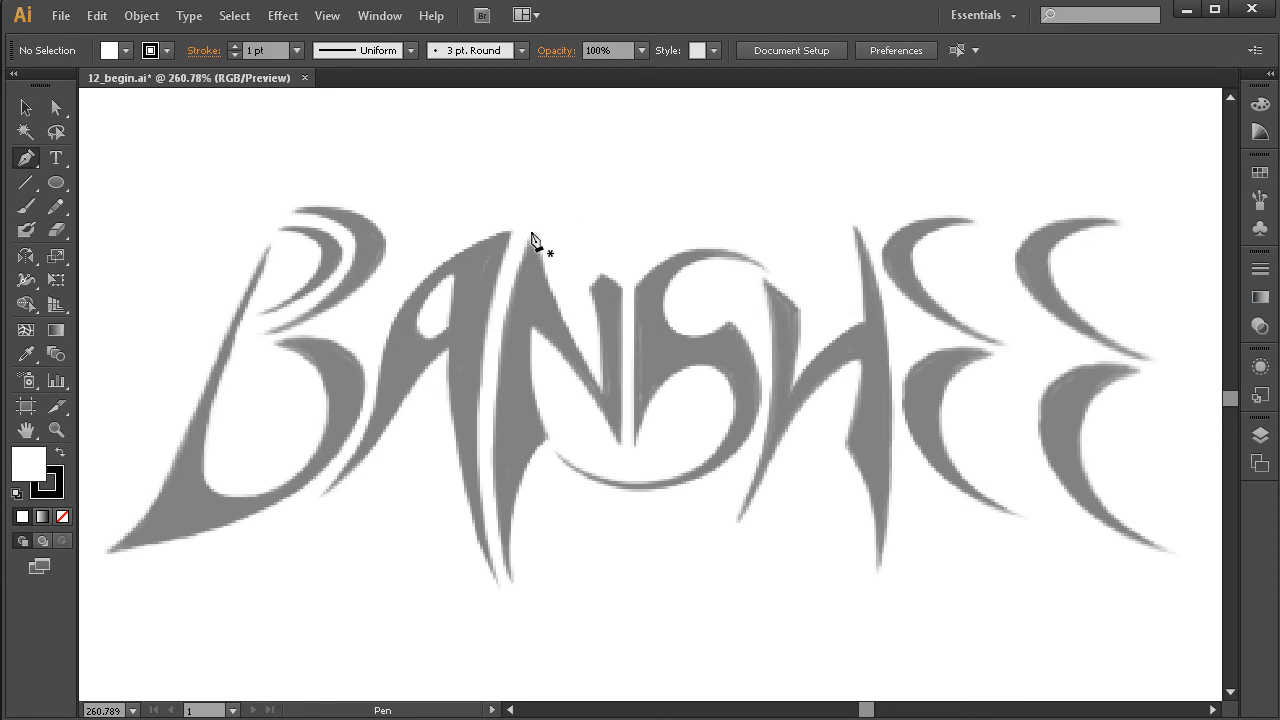
pyautogui.press('ctrl')
pyautogui.moveTo(357, 394); pyautogui.dragTo(475, 398)
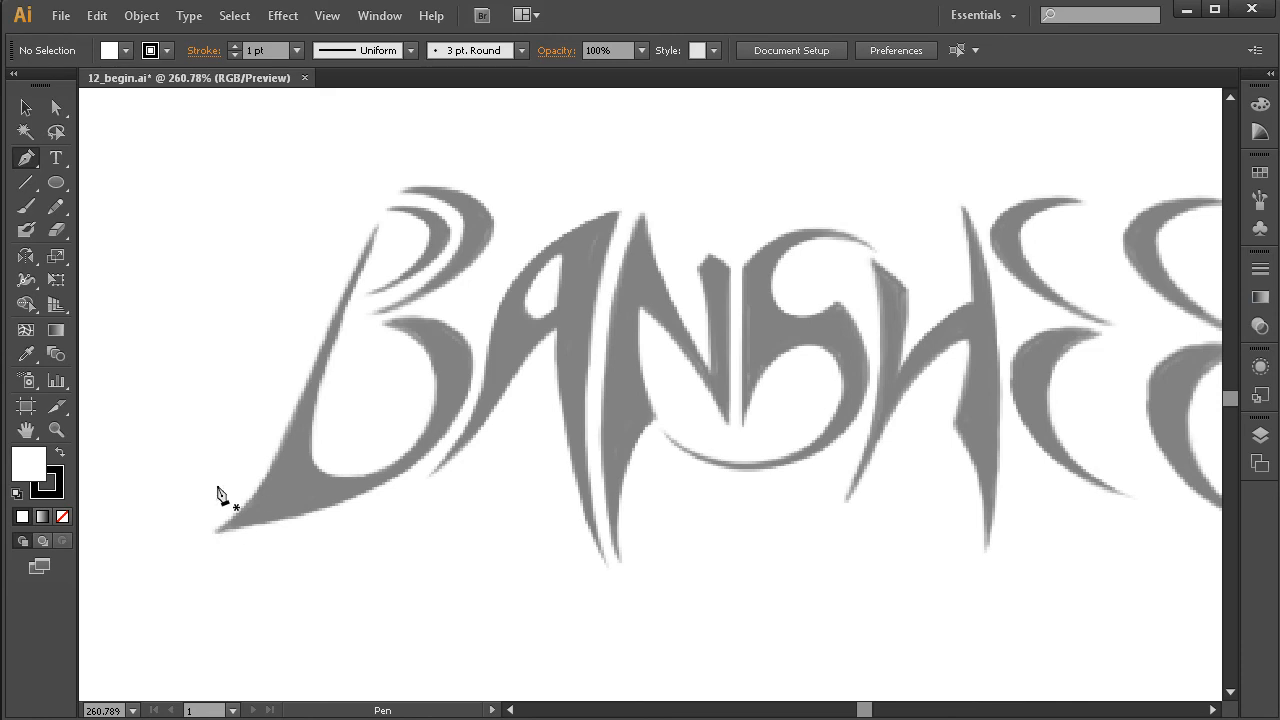
# Start a Pen path at the B's lower pointed tip and curve it partway up the stem's outer edge
pyautogui.moveTo(230, 524); pyautogui.dragTo(253, 499)
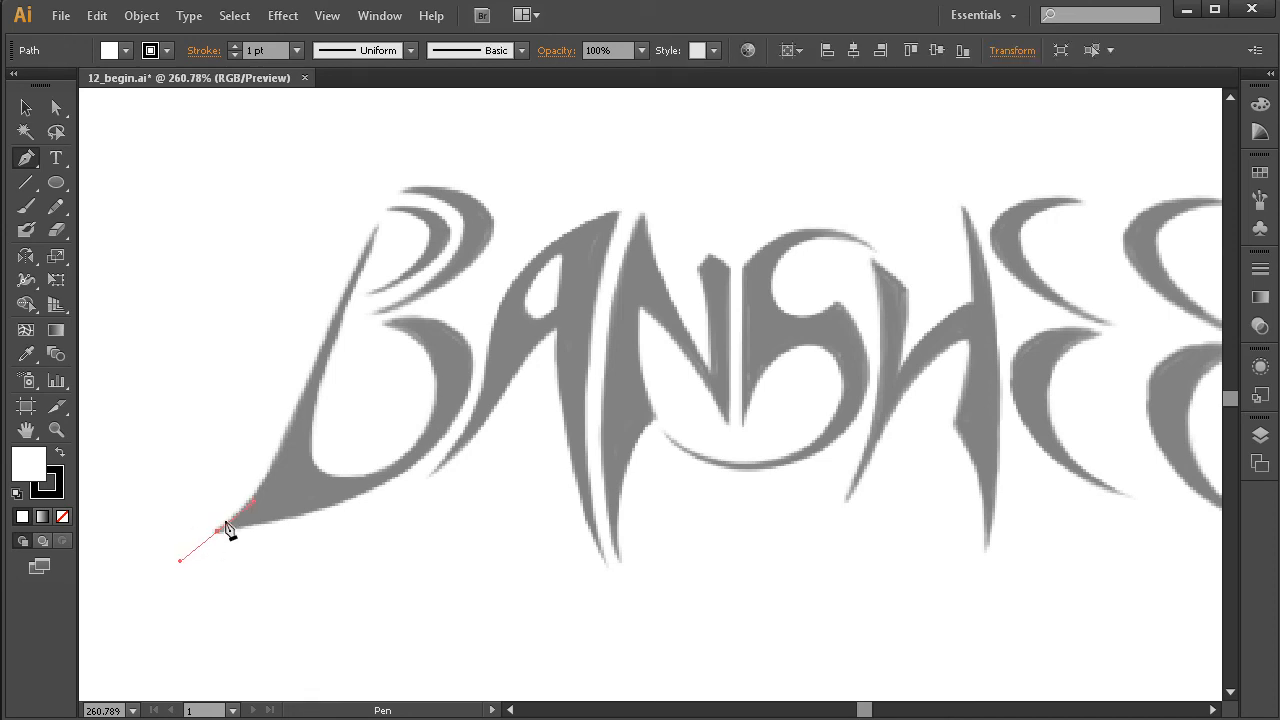
pyautogui.hotkey('ctrl', 'space')
pyautogui.moveTo(566, 219); pyautogui.dragTo(188, 600)
pyautogui.moveTo(503, 474); pyautogui.dragTo(432, 521)
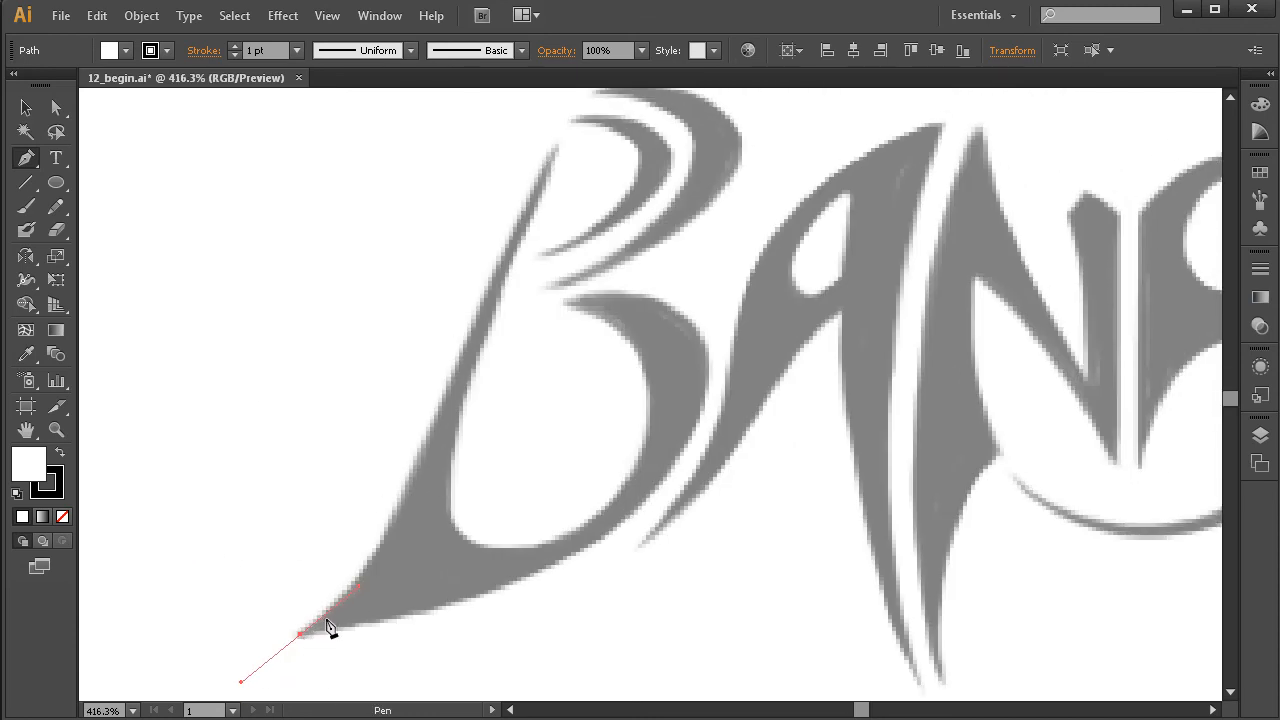
pyautogui.press('ctrl')
pyautogui.moveTo(361, 593)
pyautogui.mouseDown()
pyautogui.moveTo(329, 560)
pyautogui.moveTo(375, 528)
pyautogui.moveTo(354, 571)
pyautogui.moveTo(368, 586)
pyautogui.moveTo(360, 575)
pyautogui.mouseUp()
pyautogui.click(440, 404)
pyautogui.moveTo(440, 403); pyautogui.dragTo(480, 313)
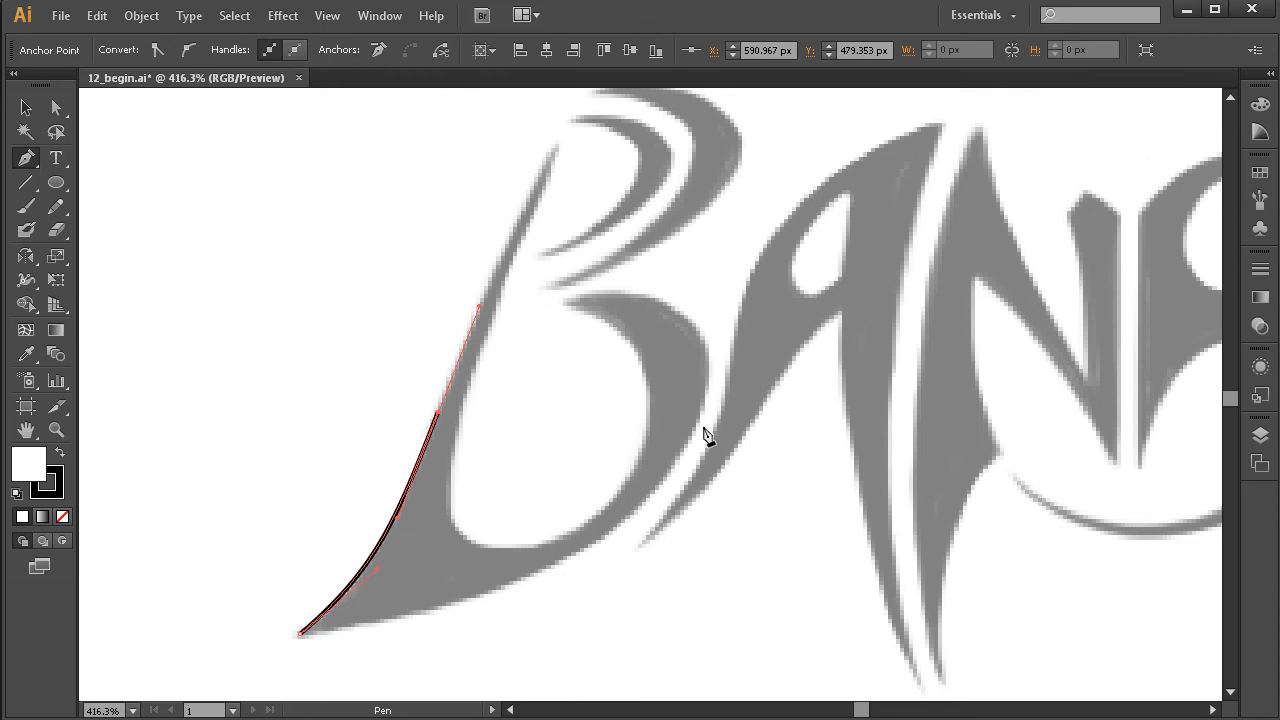
# Switch the document display to Outline mode so the path's fill and stroke do not cover the template
pyautogui.click(325, 16)
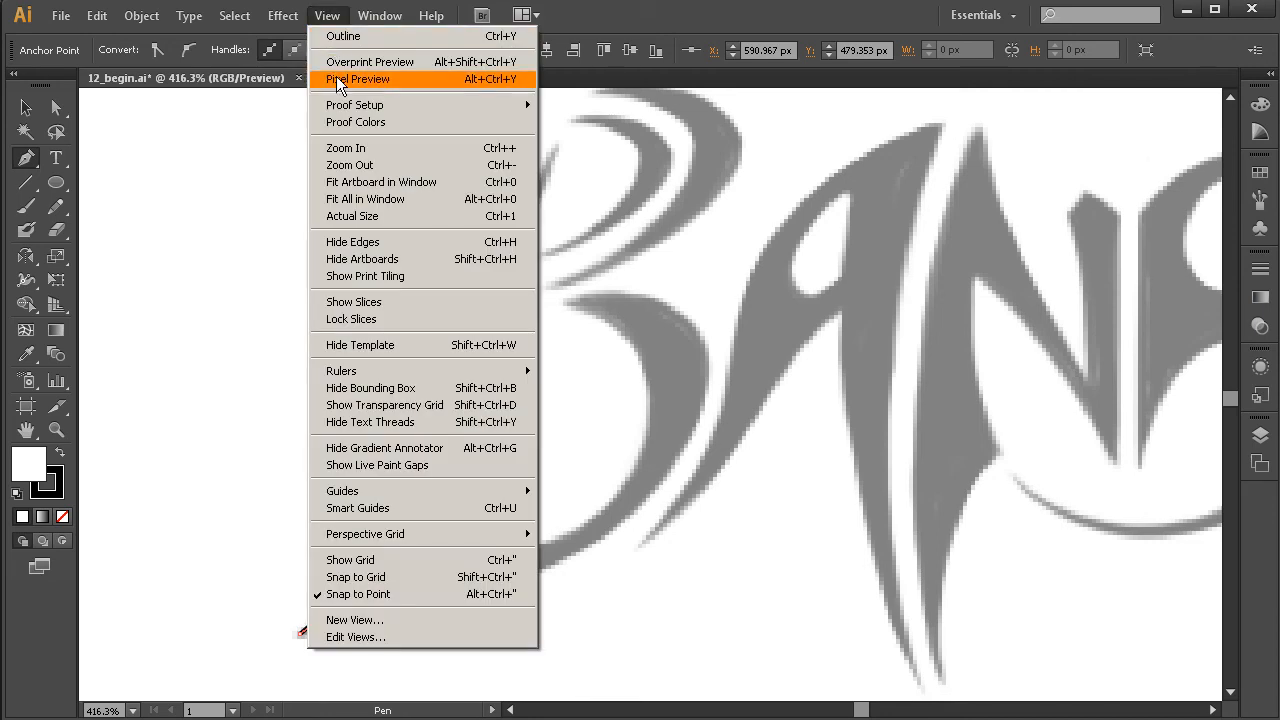
pyautogui.click(376, 40)
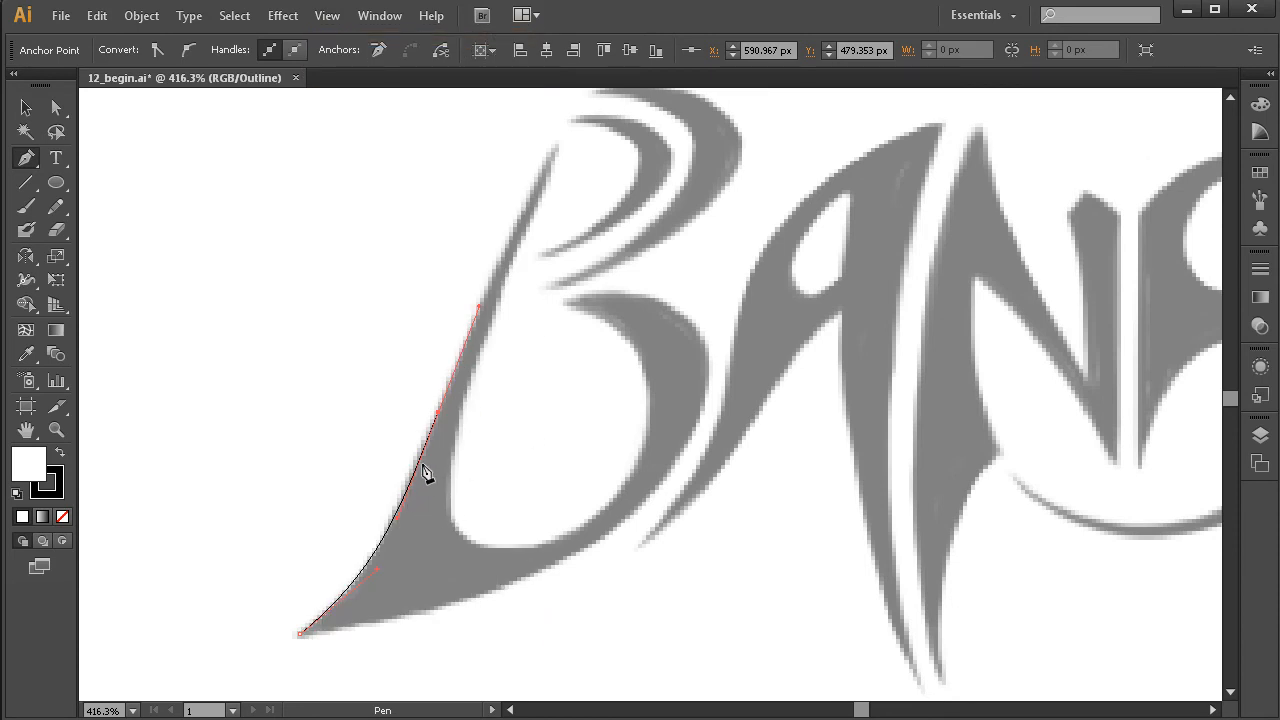
pyautogui.moveTo(549, 443); pyautogui.dragTo(503, 454)
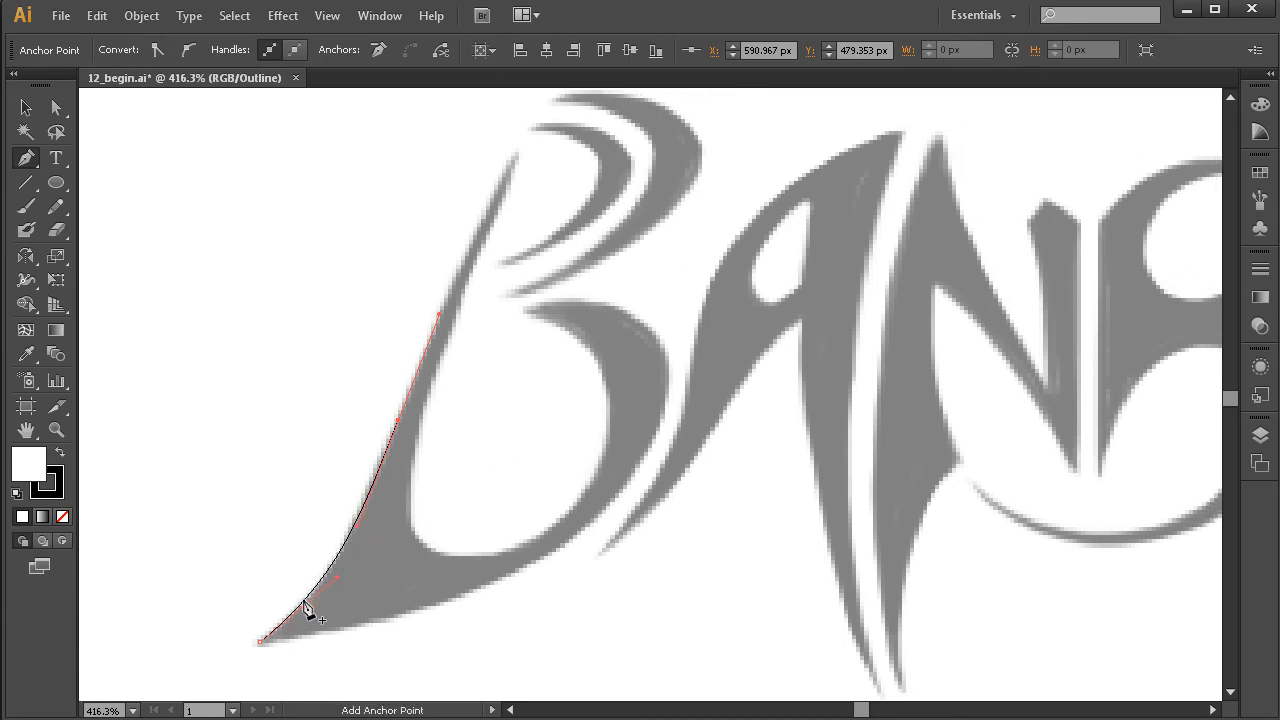
# Extend the B's path to the stem's upper tip and turn the outgoing handle back down along the stem's inner edge
pyautogui.moveTo(517, 158); pyautogui.dragTo(531, 125)
pyautogui.moveTo(530, 132)
pyautogui.mouseDown()
pyautogui.moveTo(552, 126)
pyautogui.moveTo(530, 116)
pyautogui.moveTo(571, 149)
pyautogui.moveTo(531, 126)
pyautogui.moveTo(555, 150)
pyautogui.moveTo(498, 216)
pyautogui.mouseUp()
pyautogui.moveTo(494, 222); pyautogui.dragTo(493, 221)
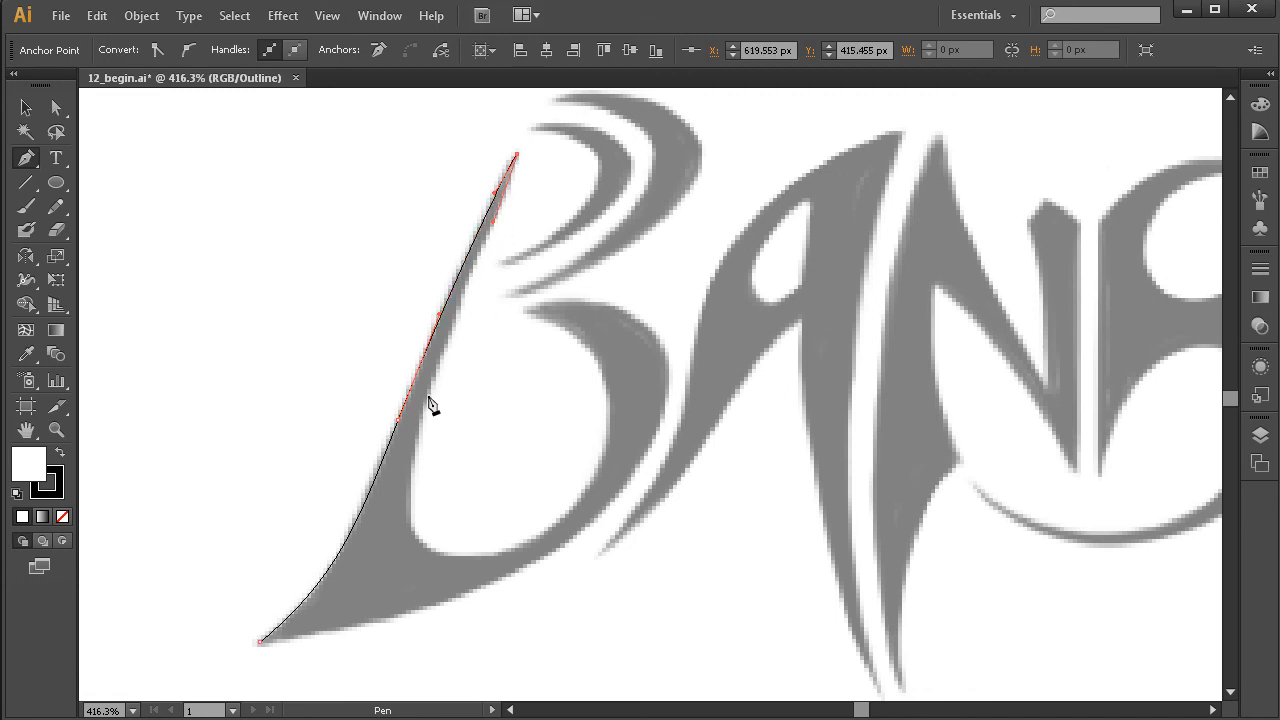
# Trace the B's inner edge down the stem, around the base of the bowl and up to the lower bowl's pointed end
pyautogui.click(406, 482)
pyautogui.moveTo(483, 557); pyautogui.dragTo(558, 548)
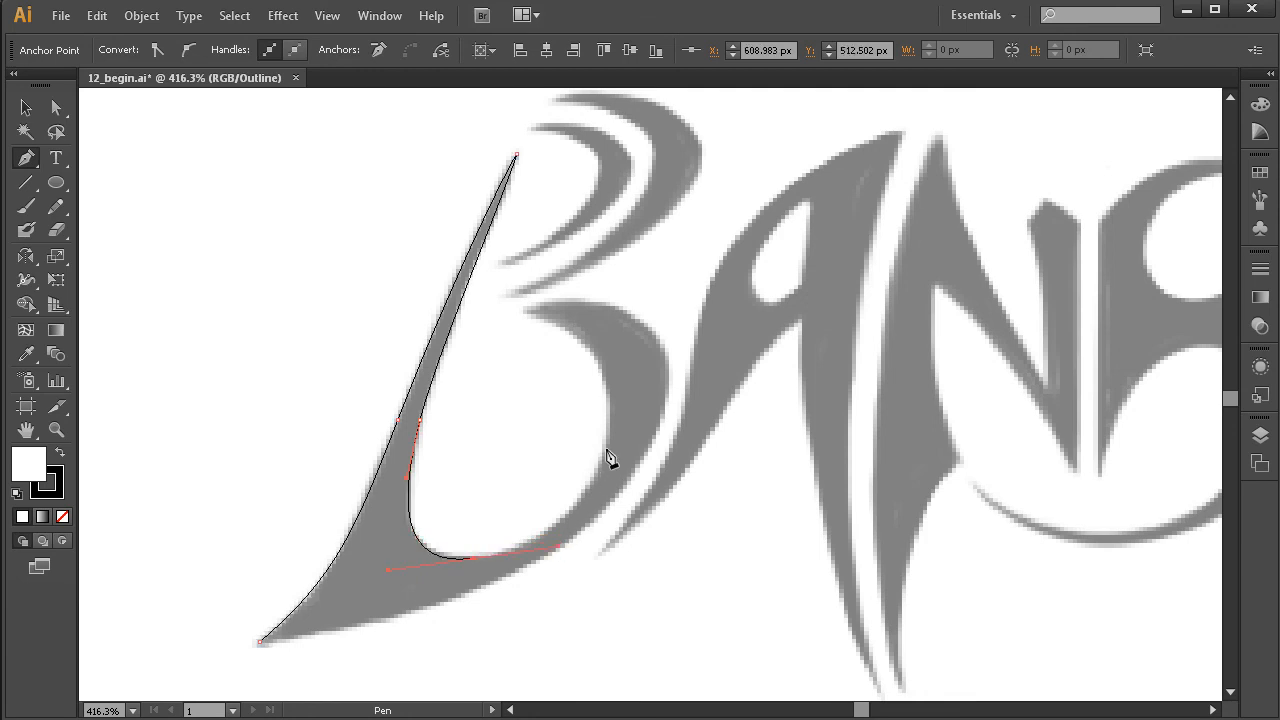
pyautogui.moveTo(608, 446); pyautogui.dragTo(611, 409)
pyautogui.moveTo(523, 312); pyautogui.dragTo(596, 293)
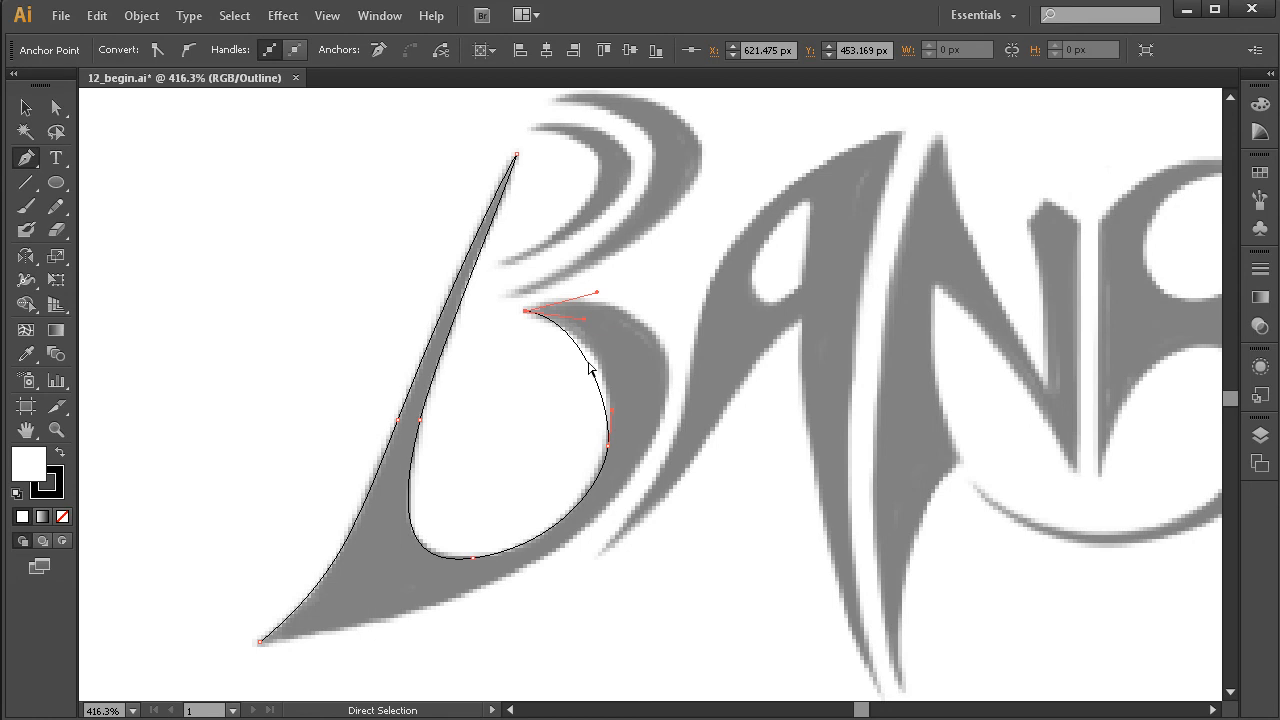
pyautogui.moveTo(590, 371); pyautogui.dragTo(597, 366)
# Trace the lower bowl's outer edge, close the path at the B's lower pointed tip and realign that tip's handle with the stem's edge
pyautogui.moveTo(677, 397); pyautogui.dragTo(679, 395)
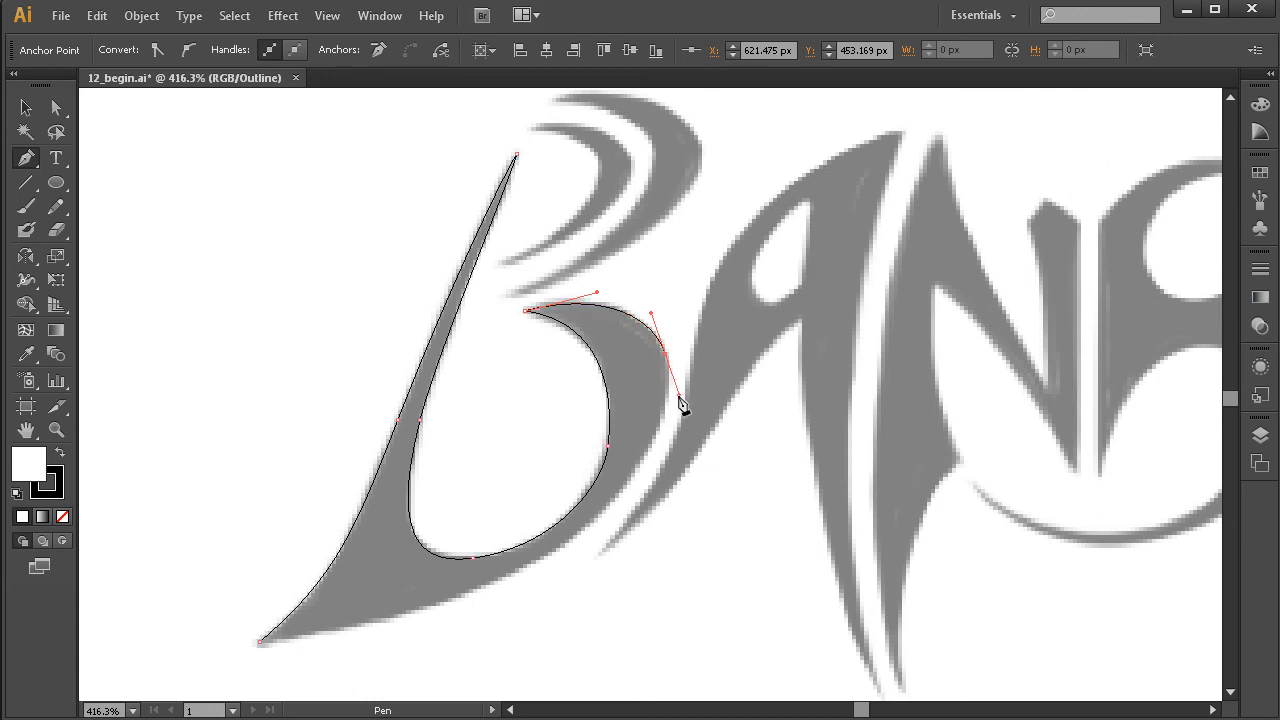
pyautogui.moveTo(569, 542); pyautogui.dragTo(497, 592)
pyautogui.press('space')
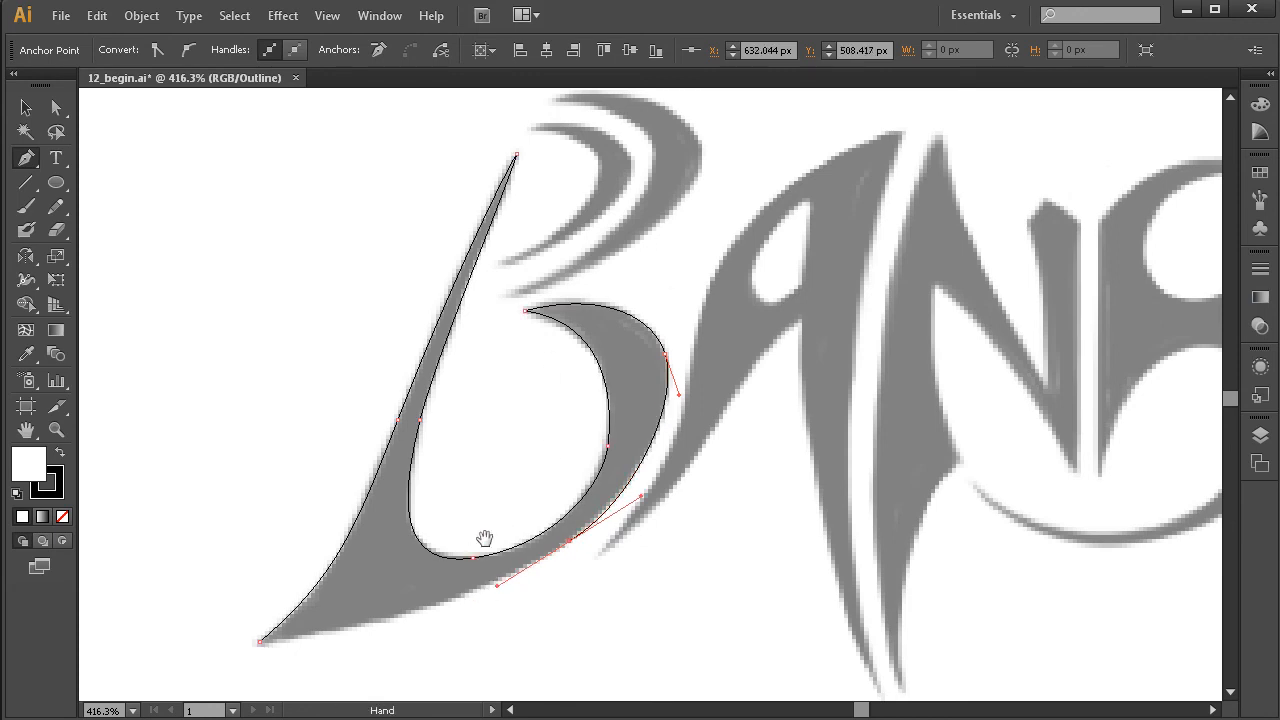
pyautogui.moveTo(503, 531); pyautogui.dragTo(595, 463)
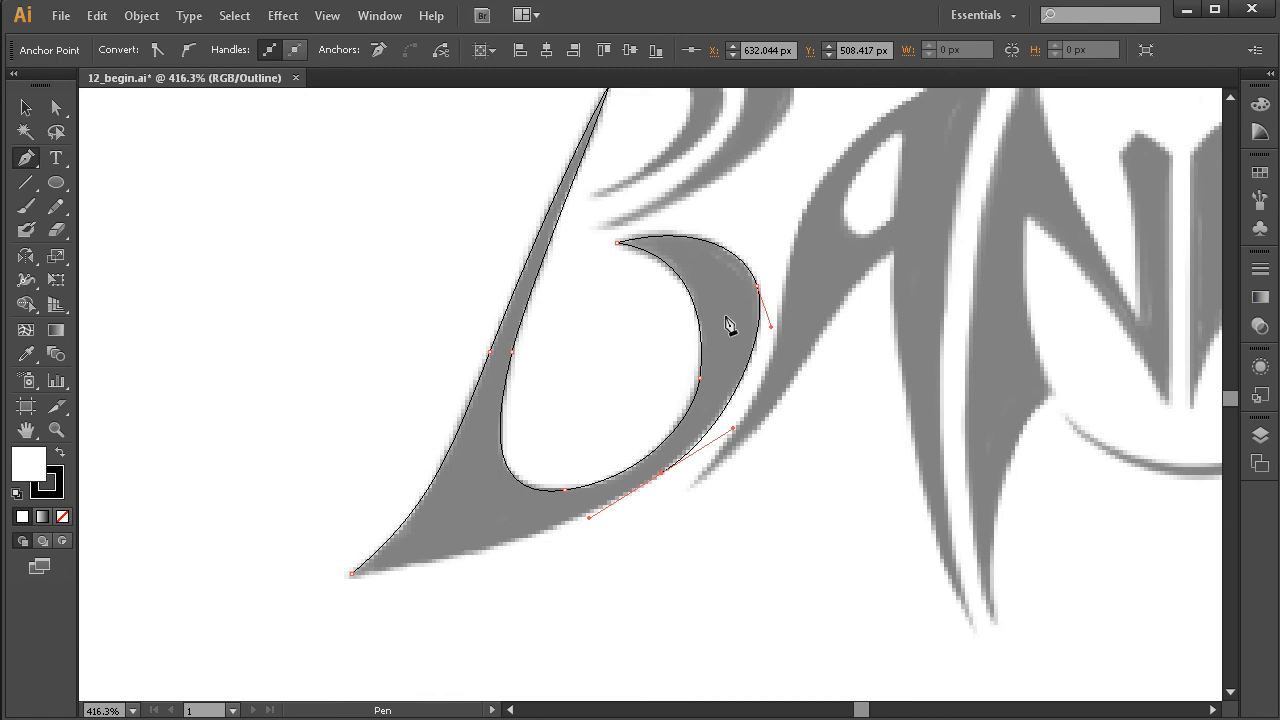
pyautogui.click(352, 576)
pyautogui.moveTo(347, 580); pyautogui.dragTo(263, 576)
pyautogui.press('alt')
pyautogui.moveTo(251, 576); pyautogui.dragTo(432, 504)
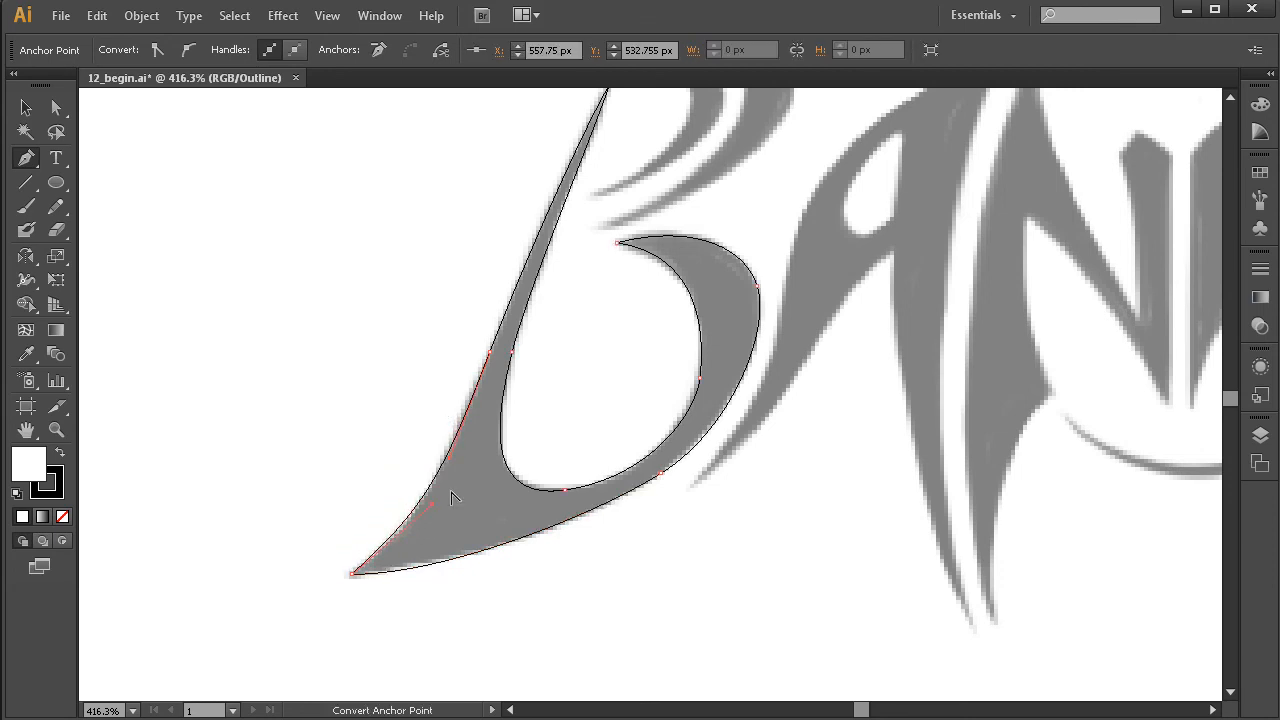
# Switch the display back to Preview mode and give the closed B path a black fill and no stroke
pyautogui.press('space')
pyautogui.moveTo(783, 331); pyautogui.dragTo(625, 377)
pyautogui.press('space')
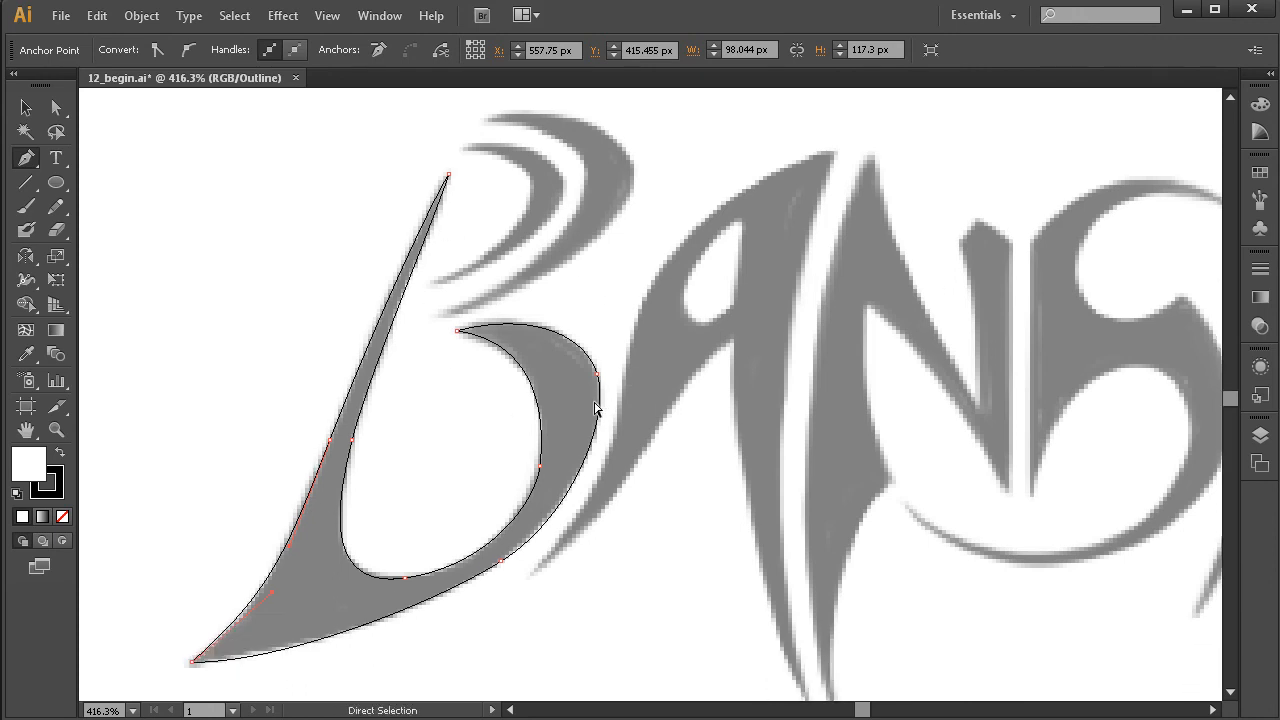
pyautogui.hotkey('ctrl', 'y')
pyautogui.press('space')
pyautogui.moveTo(649, 451); pyautogui.dragTo(663, 420)
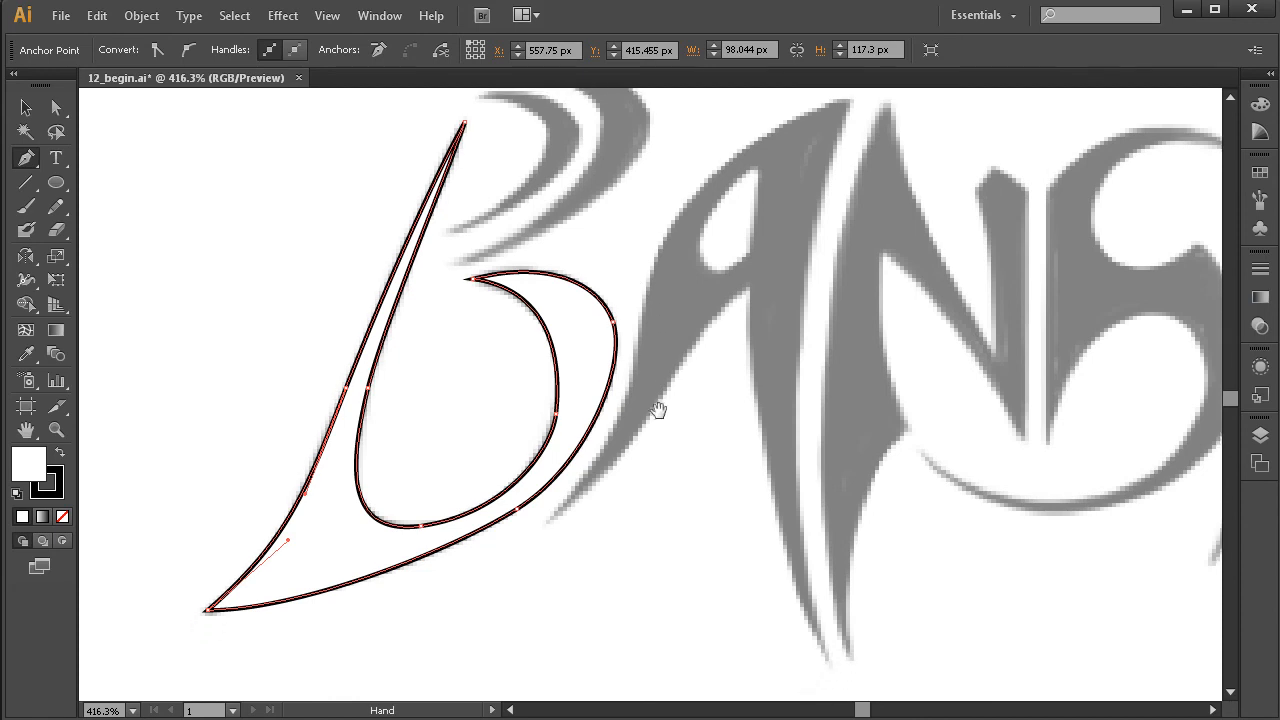
pyautogui.moveTo(587, 494); pyautogui.dragTo(595, 502)
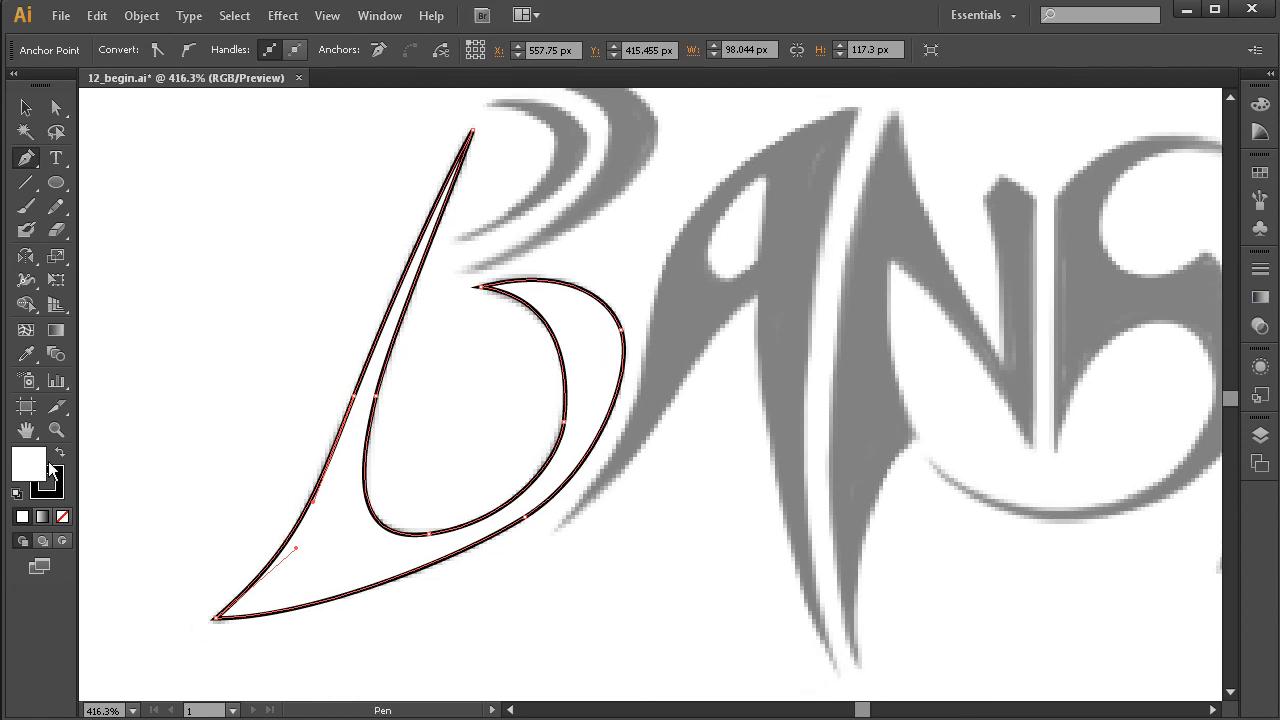
pyautogui.click(62, 517)
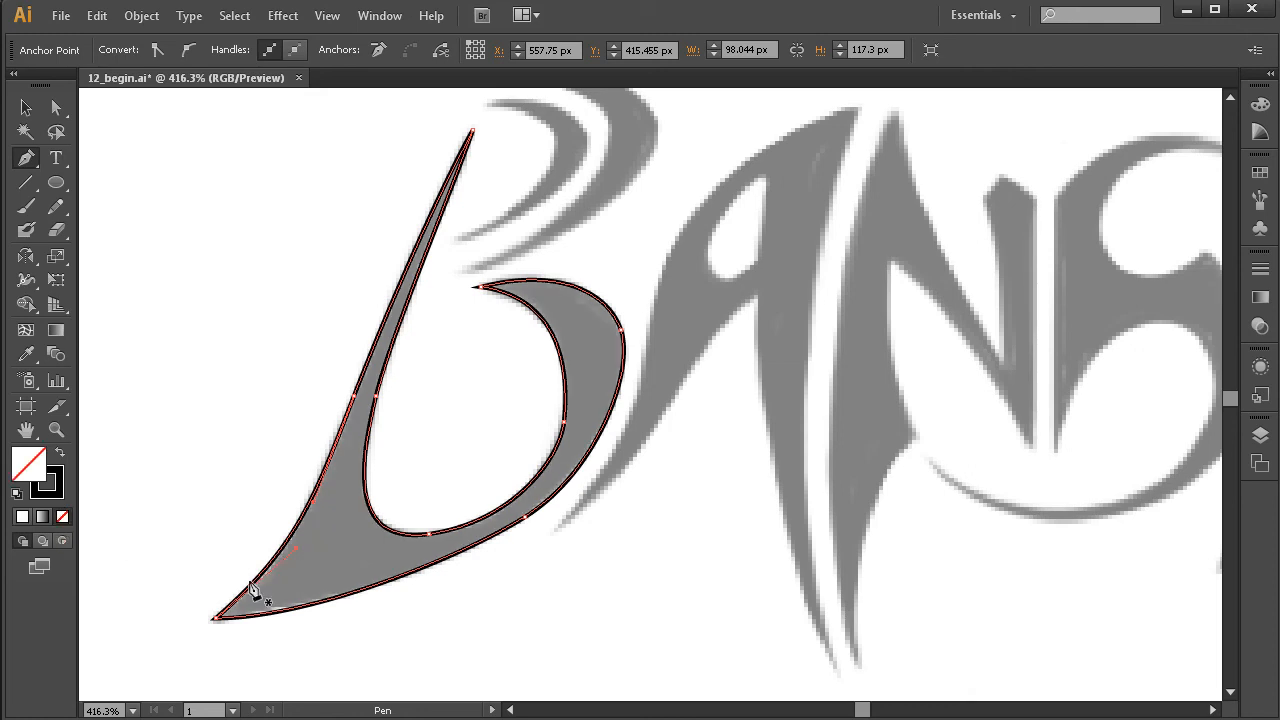
pyautogui.click(59, 456)
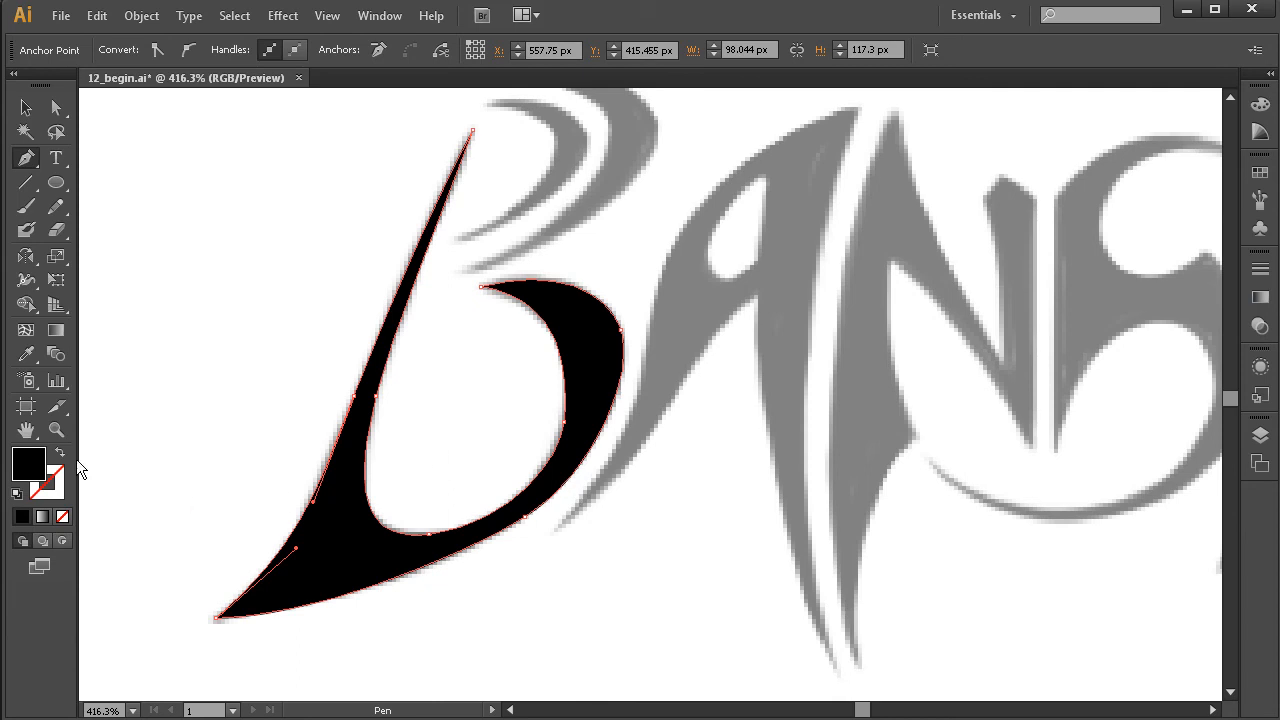
# Refine the lower outer curve of the B's bowl by adjusting its anchor point and both handles with Direct Selection
pyautogui.press('a')
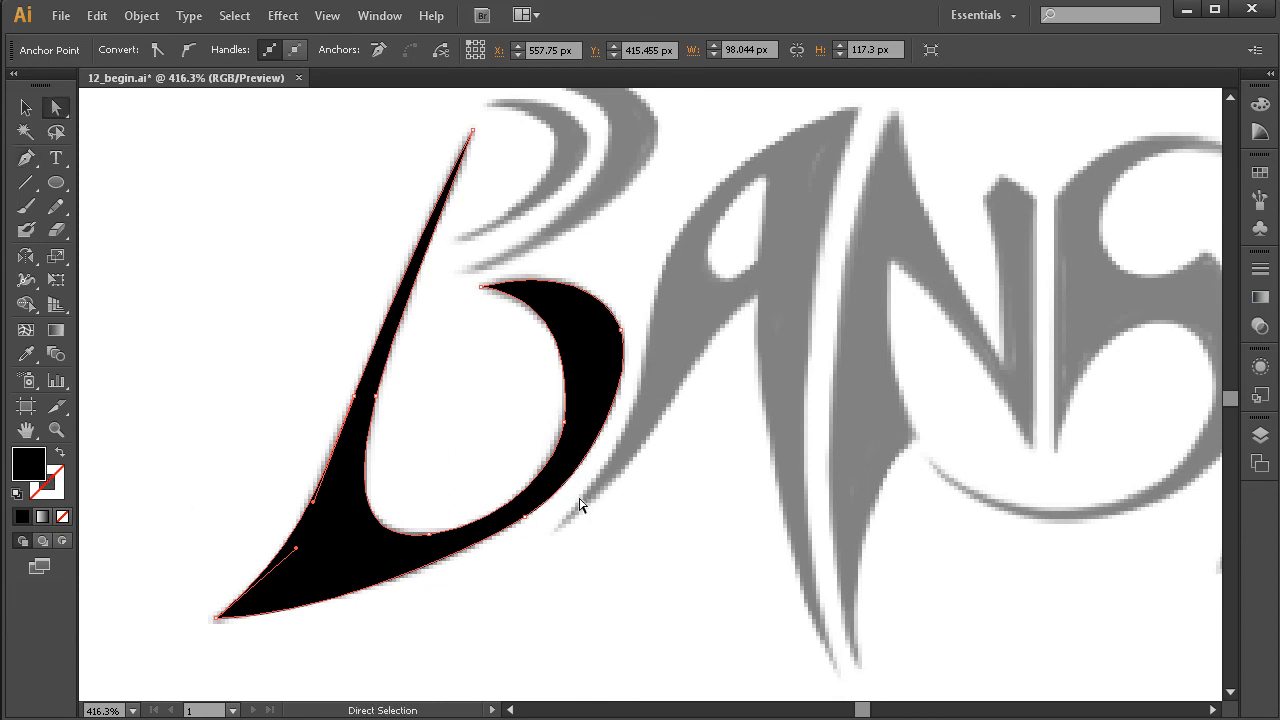
pyautogui.click(584, 507)
pyautogui.click(580, 428)
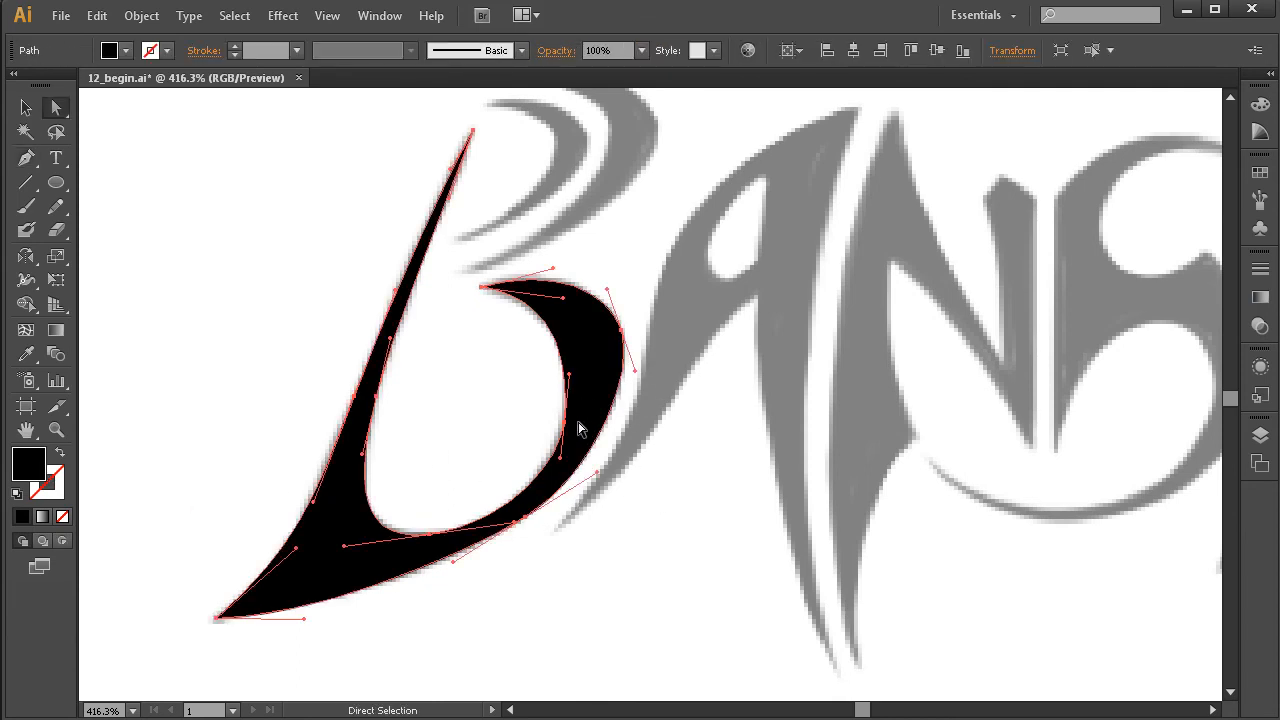
pyautogui.click(524, 520)
pyautogui.moveTo(596, 476); pyautogui.dragTo(596, 468)
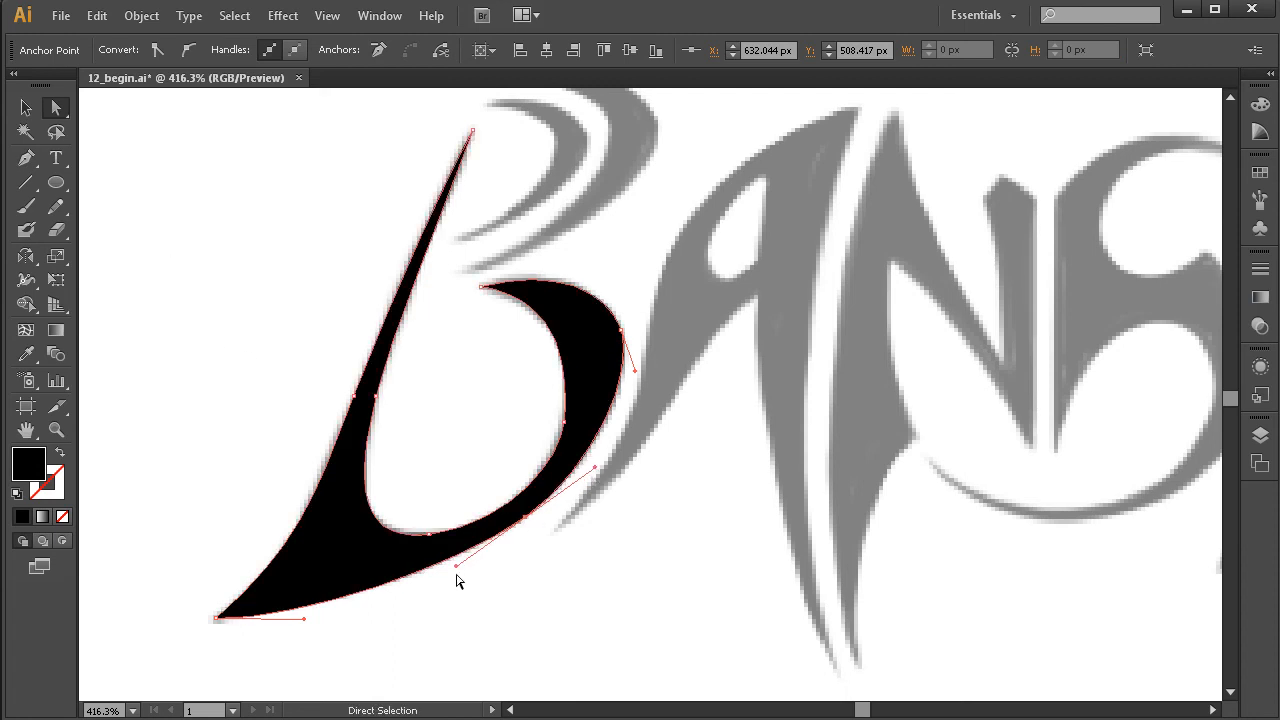
pyautogui.moveTo(457, 570); pyautogui.dragTo(444, 574)
pyautogui.moveTo(525, 518); pyautogui.dragTo(525, 515)
pyautogui.moveTo(594, 470); pyautogui.dragTo(608, 455)
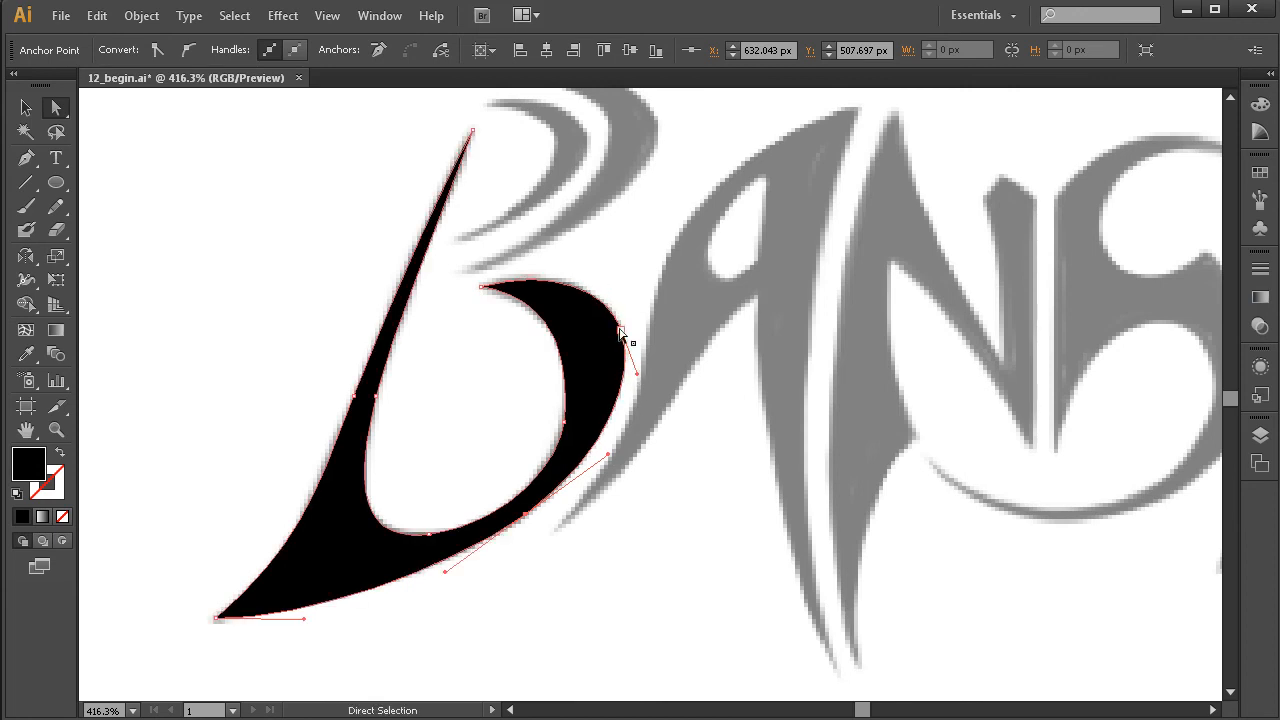
# Smooth the inner curve of the B's bowl by adjusting its anchor point and neighbouring handles, and deselect the path
pyautogui.moveTo(597, 369); pyautogui.dragTo(573, 405)
pyautogui.click(541, 461)
pyautogui.moveTo(541, 461); pyautogui.dragTo(538, 458)
pyautogui.moveTo(543, 414); pyautogui.dragTo(551, 402)
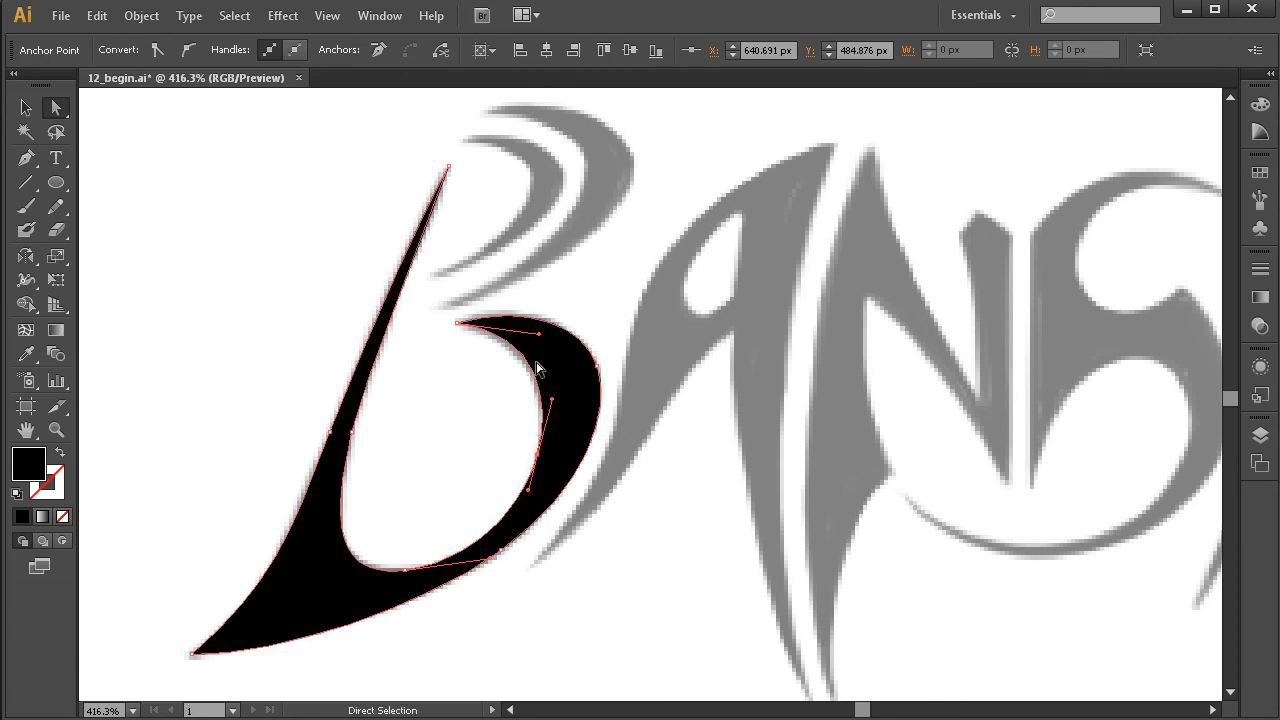
pyautogui.moveTo(537, 340); pyautogui.dragTo(530, 343)
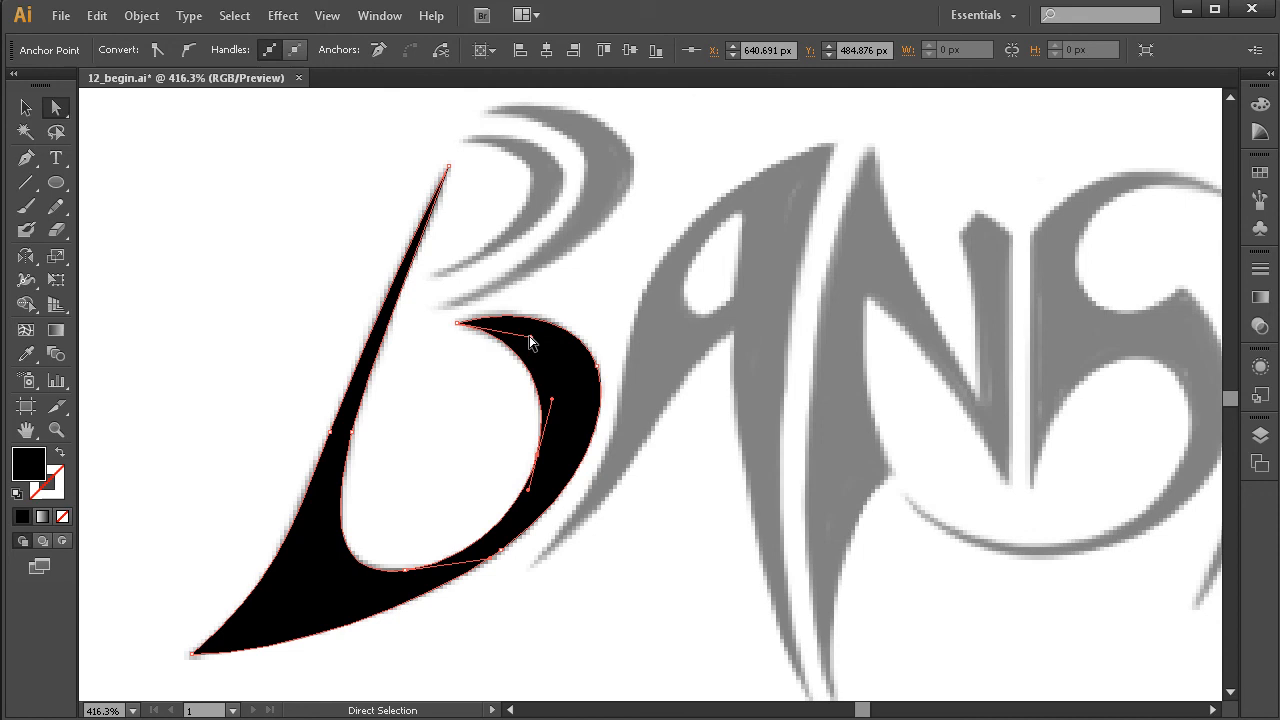
pyautogui.press('space')
pyautogui.moveTo(651, 543); pyautogui.dragTo(639, 535)
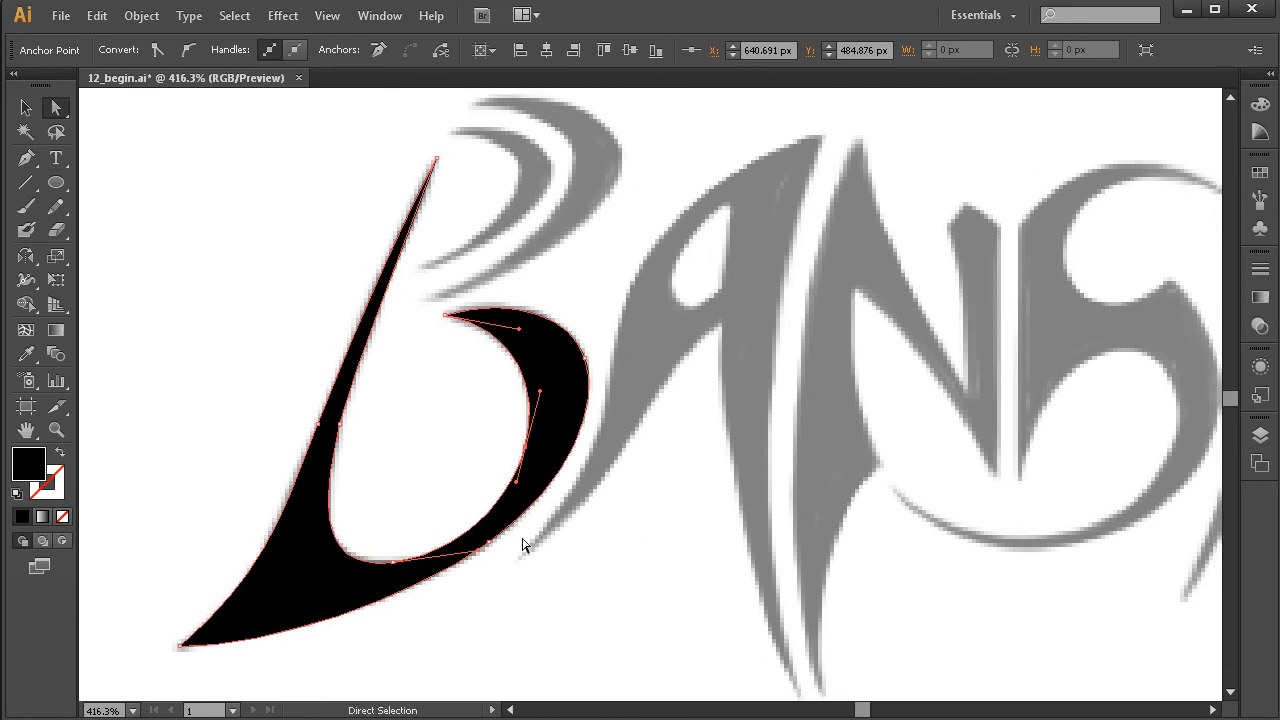
pyautogui.press('space')
pyautogui.moveTo(697, 428); pyautogui.dragTo(641, 444)
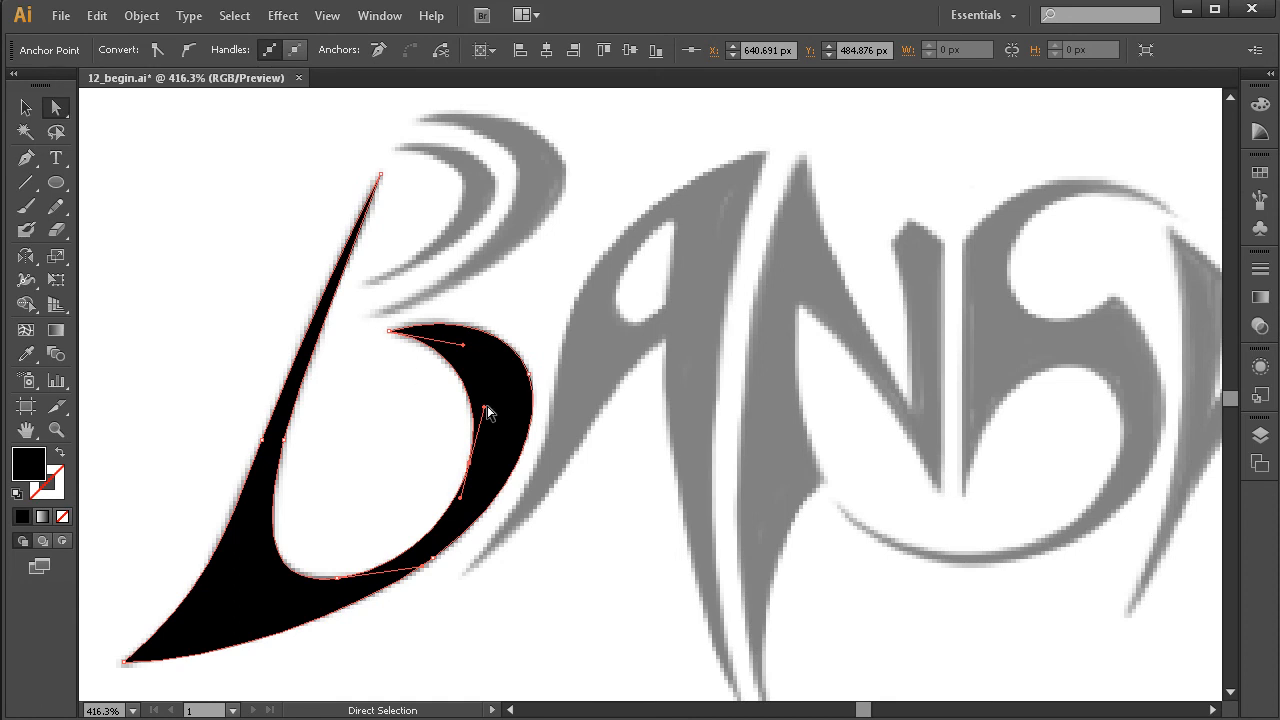
pyautogui.click(557, 248)
# Examine the filled B against the template and the neighbouring letters still to trace
pyautogui.press('space')
pyautogui.moveTo(598, 505); pyautogui.dragTo(578, 457)
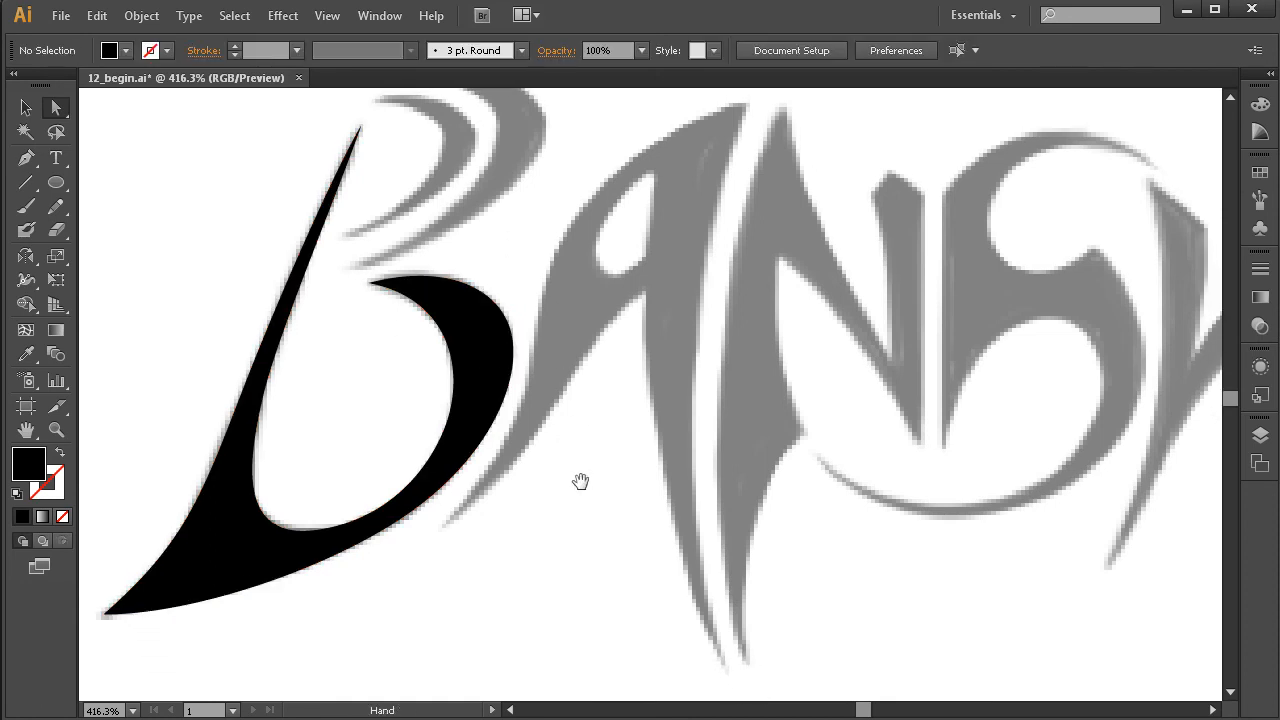
pyautogui.scroll(3, 760, 397)
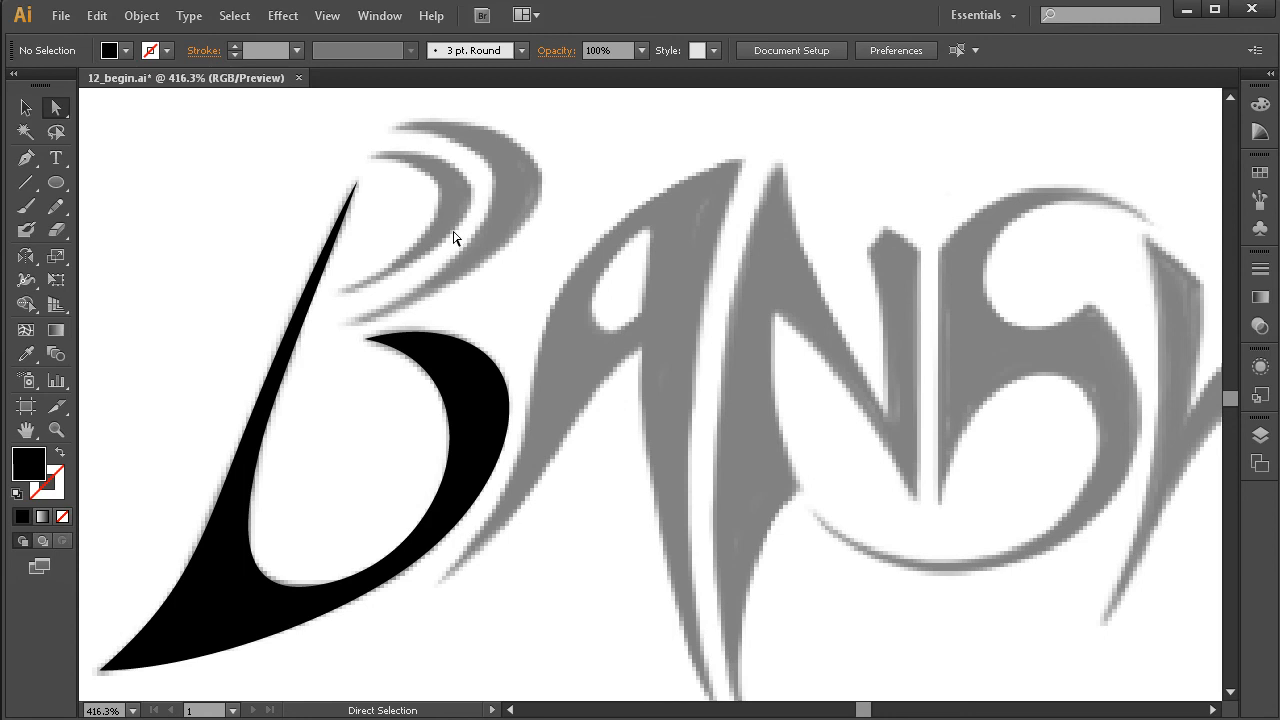
pyautogui.press('space')
pyautogui.moveTo(689, 437); pyautogui.dragTo(580, 443)
pyautogui.keyDown('ctrl'); pyautogui.keyDown('alt'); pyautogui.click(663, 454); pyautogui.keyUp('alt'); pyautogui.keyUp('ctrl')
pyautogui.moveTo(674, 463); pyautogui.dragTo(673, 517)
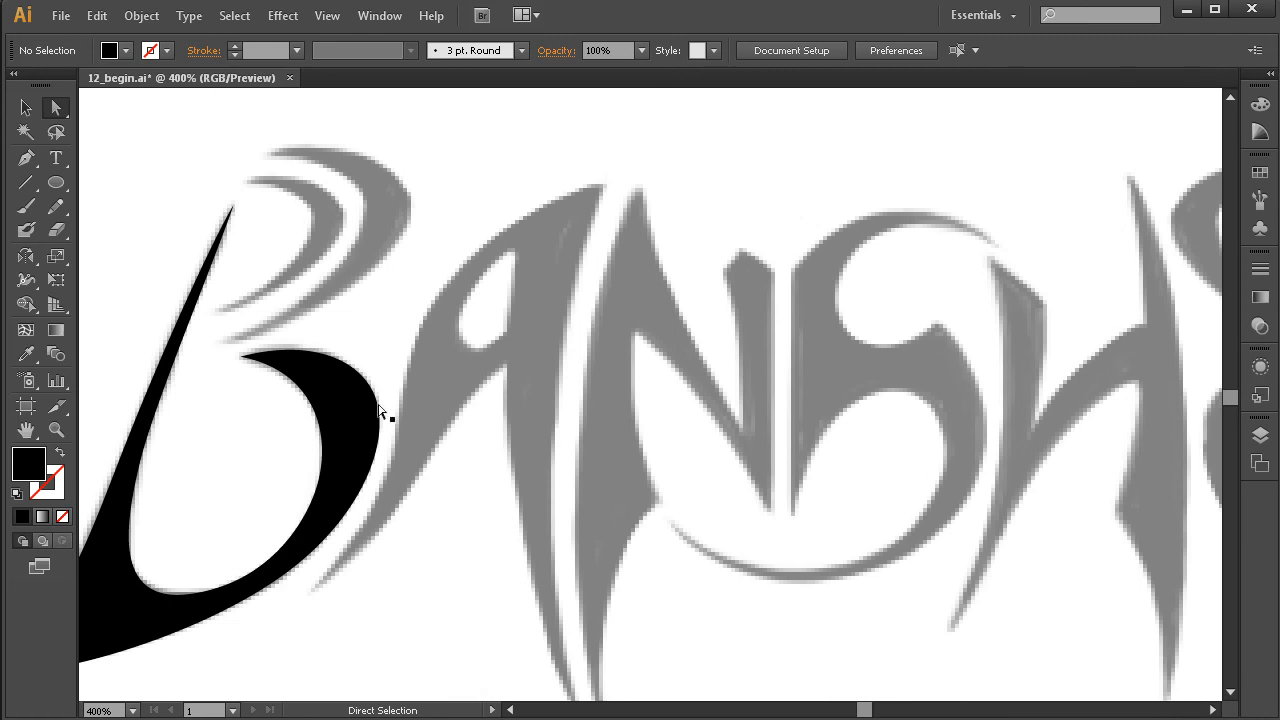
pyautogui.press('space')
pyautogui.moveTo(810, 431); pyautogui.dragTo(885, 440)
pyautogui.press('space')
pyautogui.moveTo(502, 419); pyautogui.dragTo(578, 431)
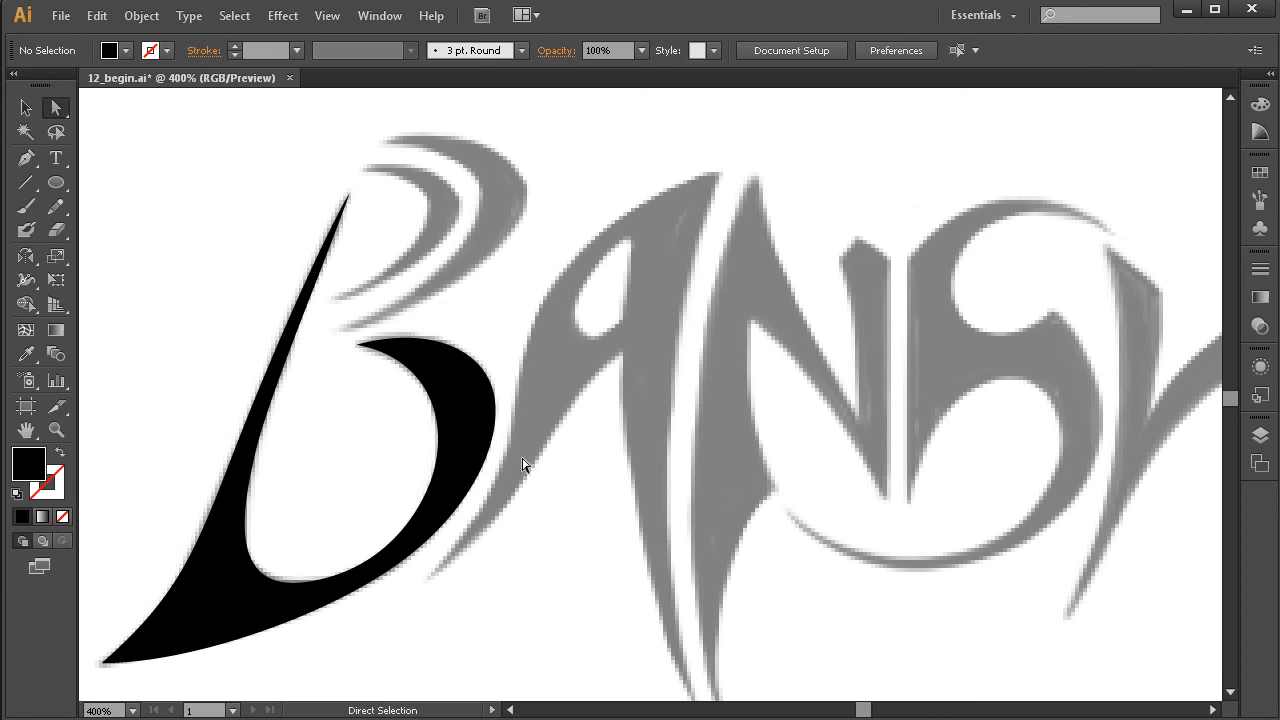
pyautogui.hscroll(2, 731, 449)
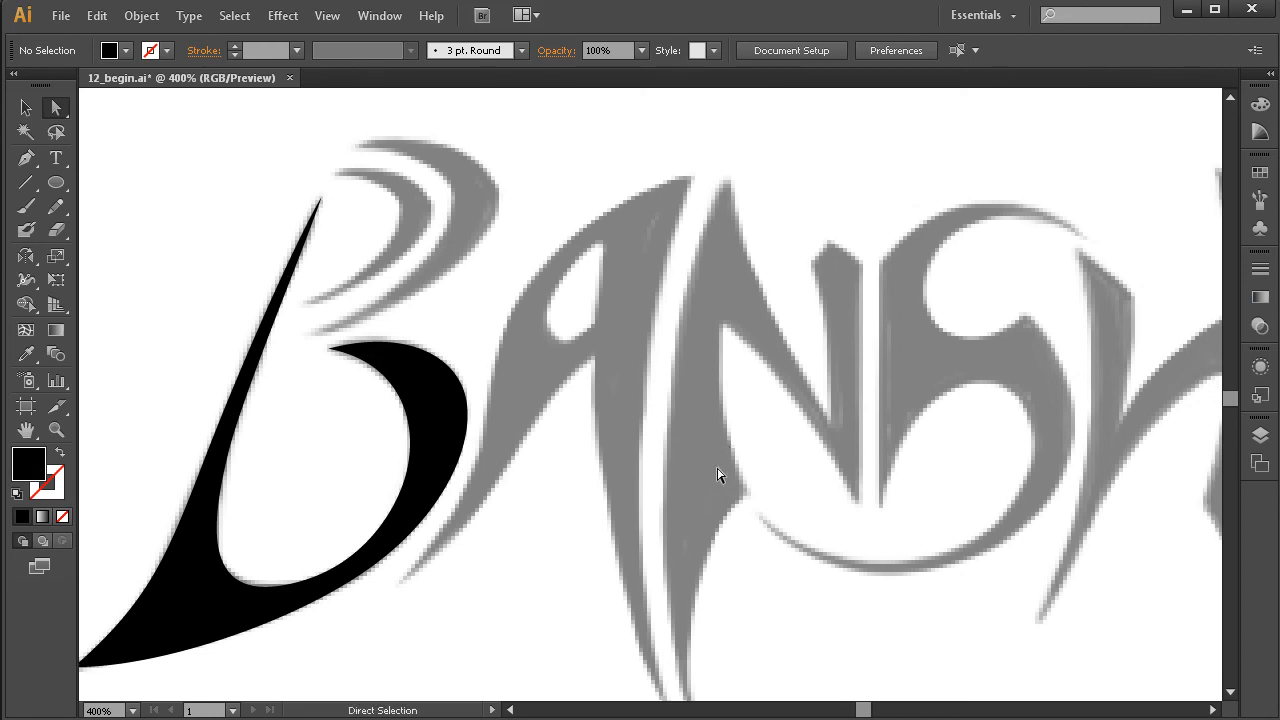
pyautogui.press('space')
pyautogui.moveTo(615, 420); pyautogui.dragTo(646, 428)
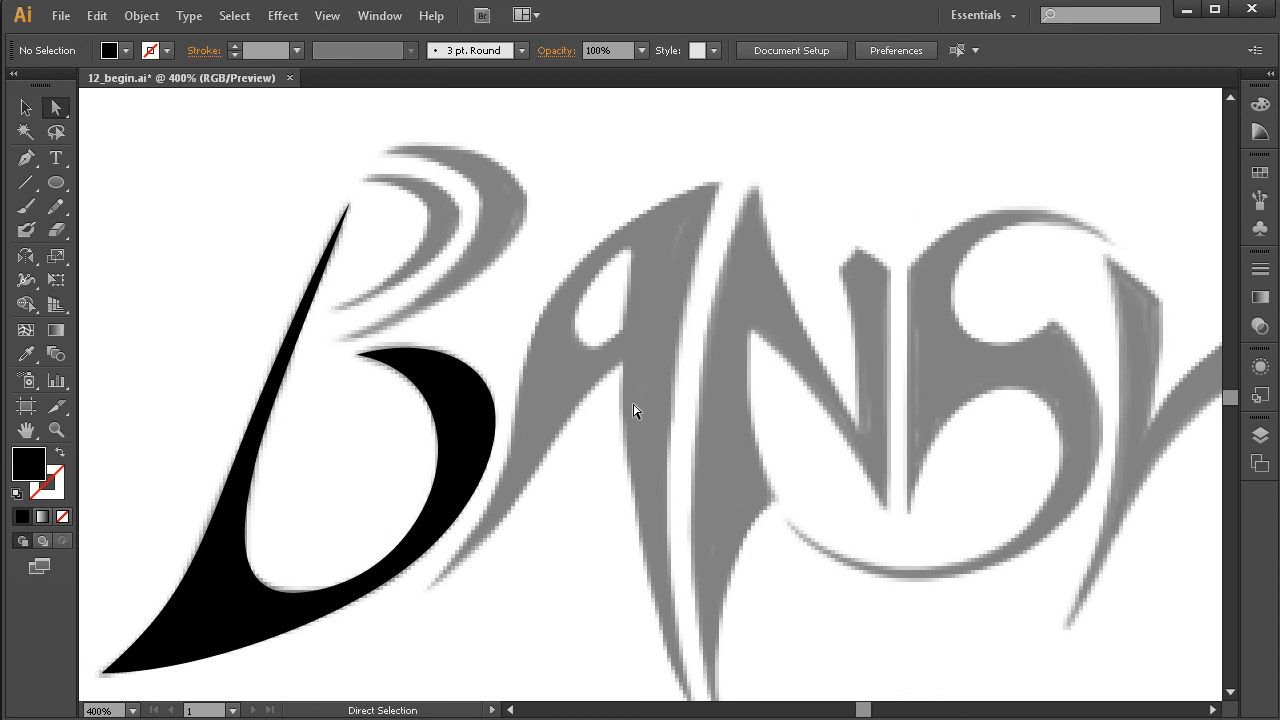